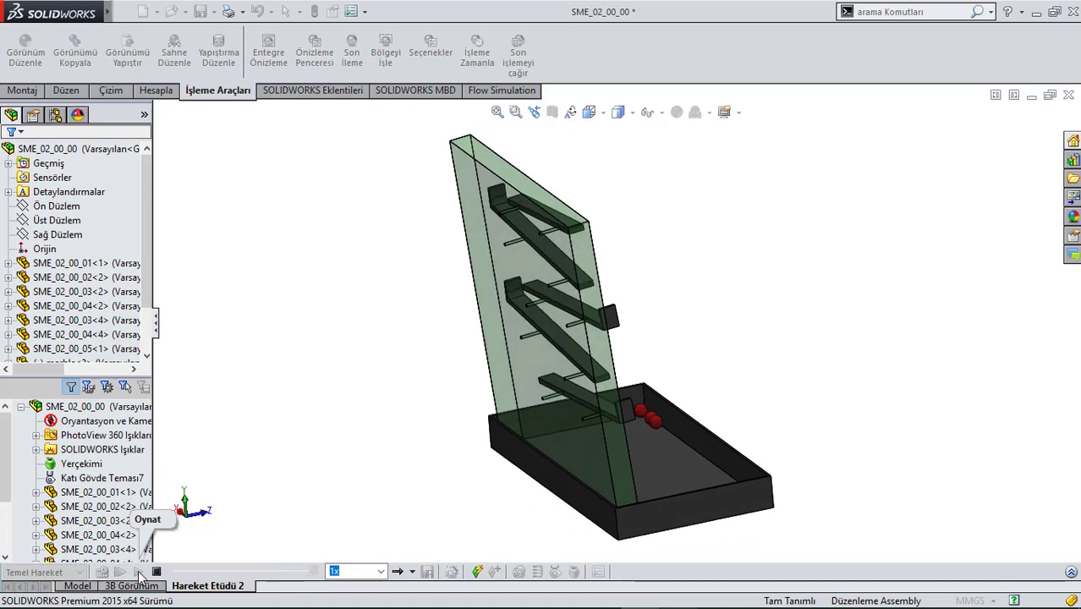
# - Create a new motion study from the motion study tab and select the assembly
pyautogui.click(1070, 572)
pyautogui.rightClick(226, 592)
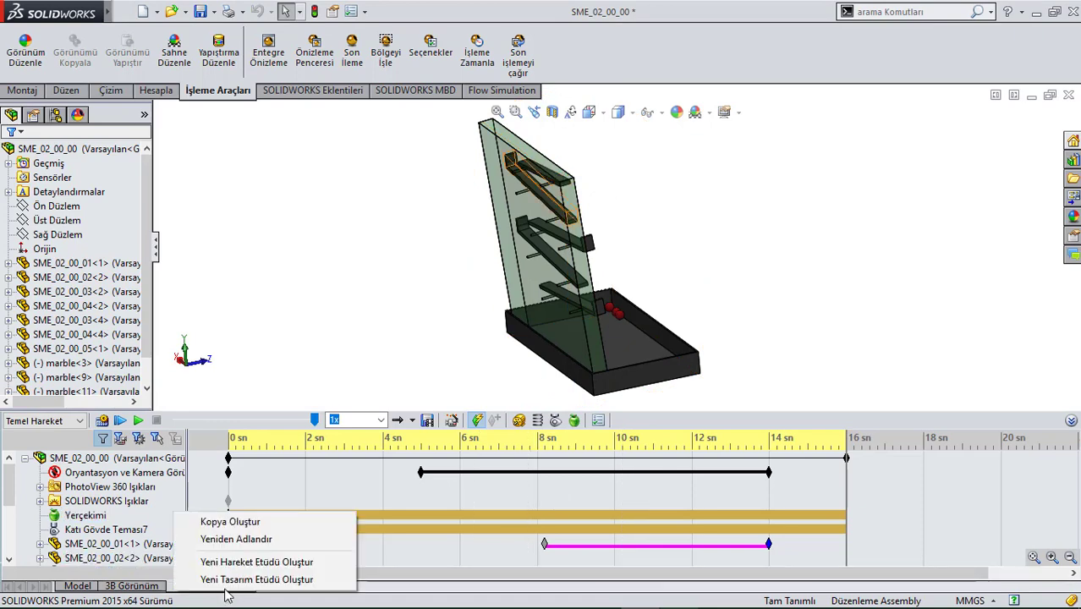
pyautogui.click(241, 558)
pyautogui.click(312, 554)
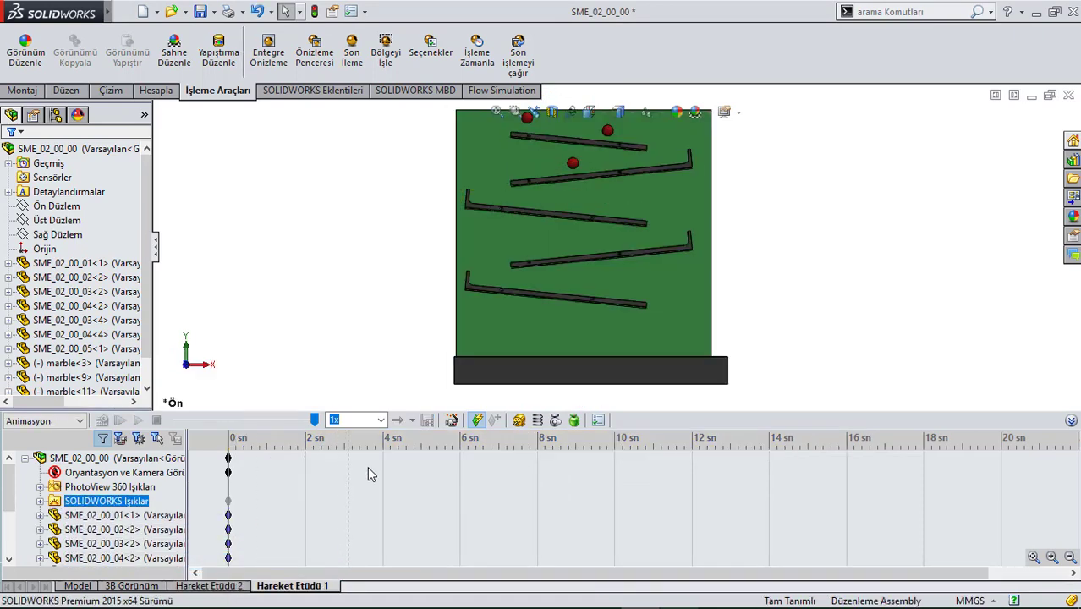
# - Orbit to an angled board view and replace the 0 s orientation key with it
pyautogui.moveTo(535, 232); pyautogui.dragTo(542, 248, button='middle')
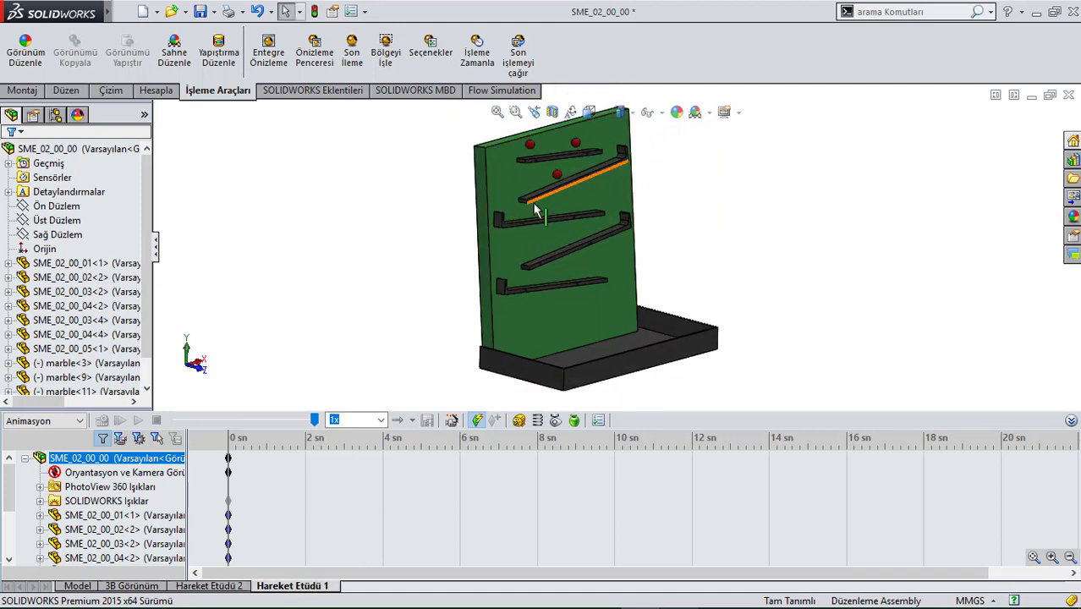
pyautogui.click(240, 472)
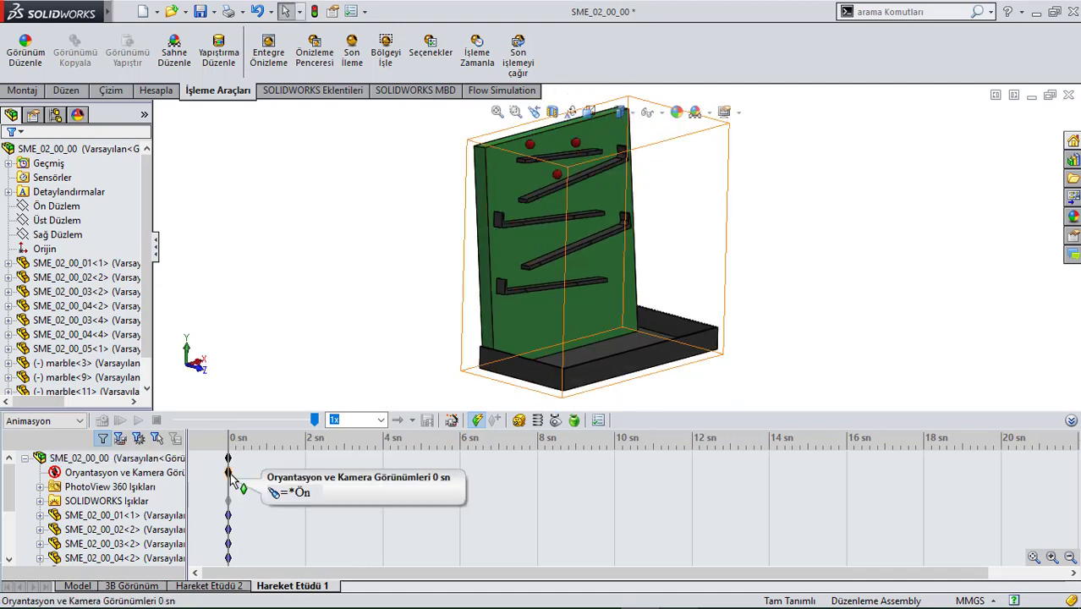
pyautogui.rightClick(231, 472)
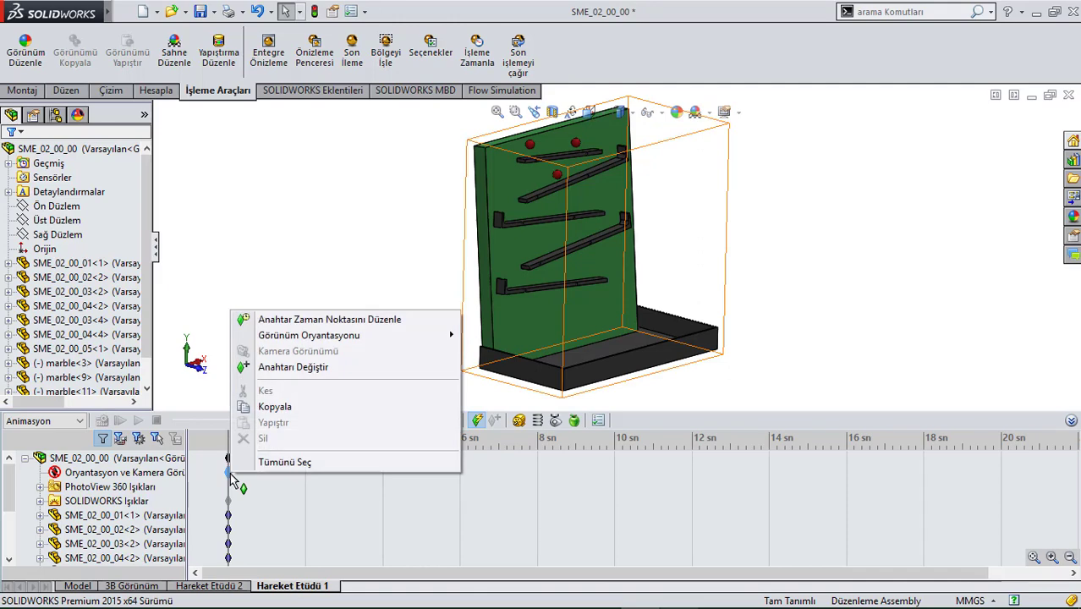
pyautogui.click(292, 368)
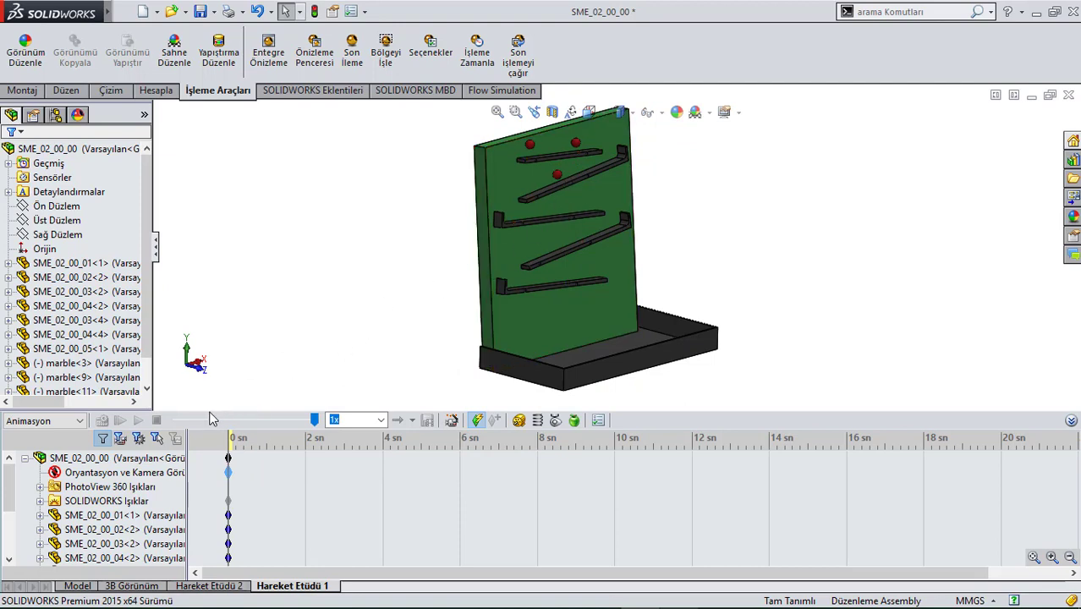
# - Add Y-axis gravity at 9806.65 mm/s^2 and a solid-body contact among all marble-run components
pyautogui.click(575, 421)
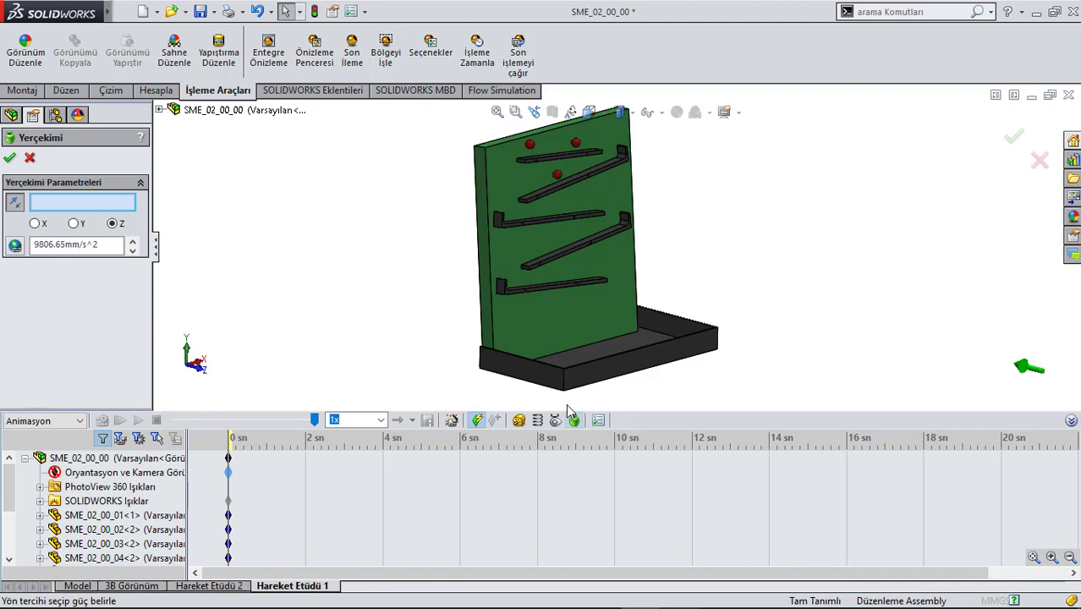
pyautogui.click(10, 158)
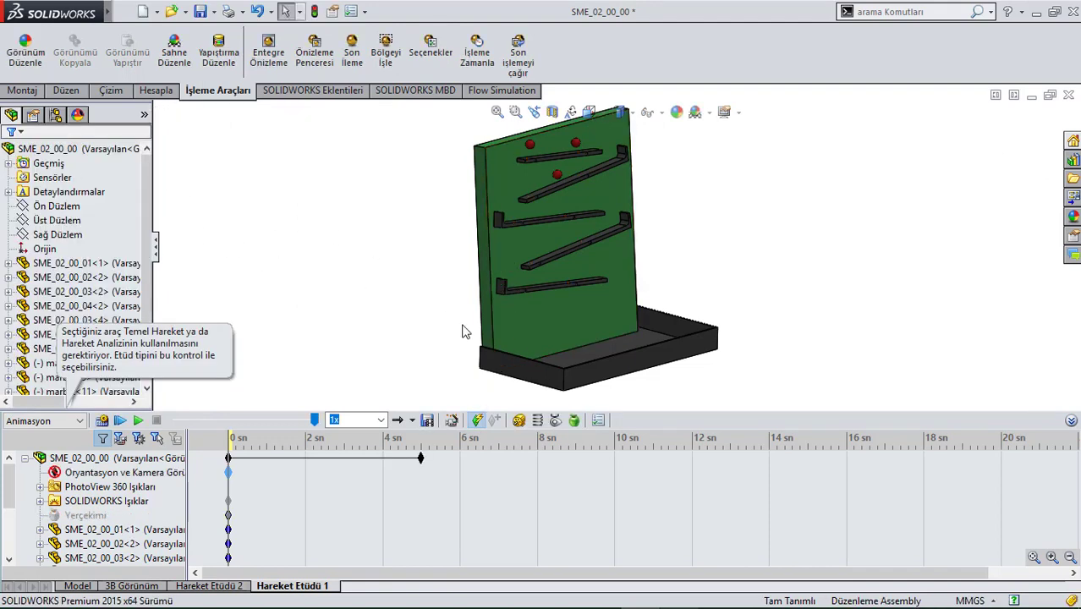
pyautogui.click(555, 422)
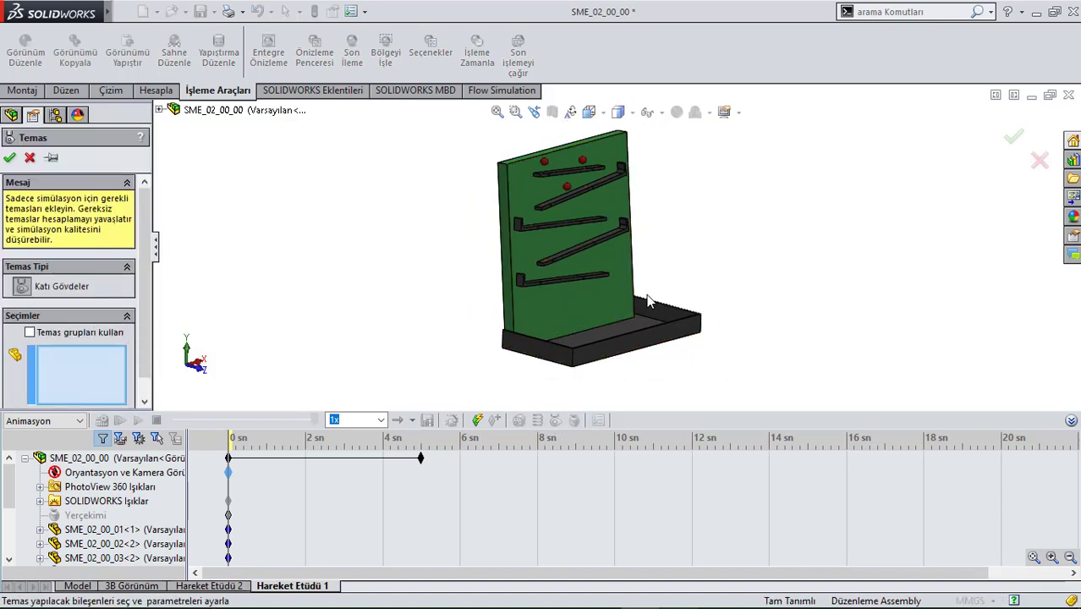
pyautogui.moveTo(744, 353); pyautogui.dragTo(489, 152)
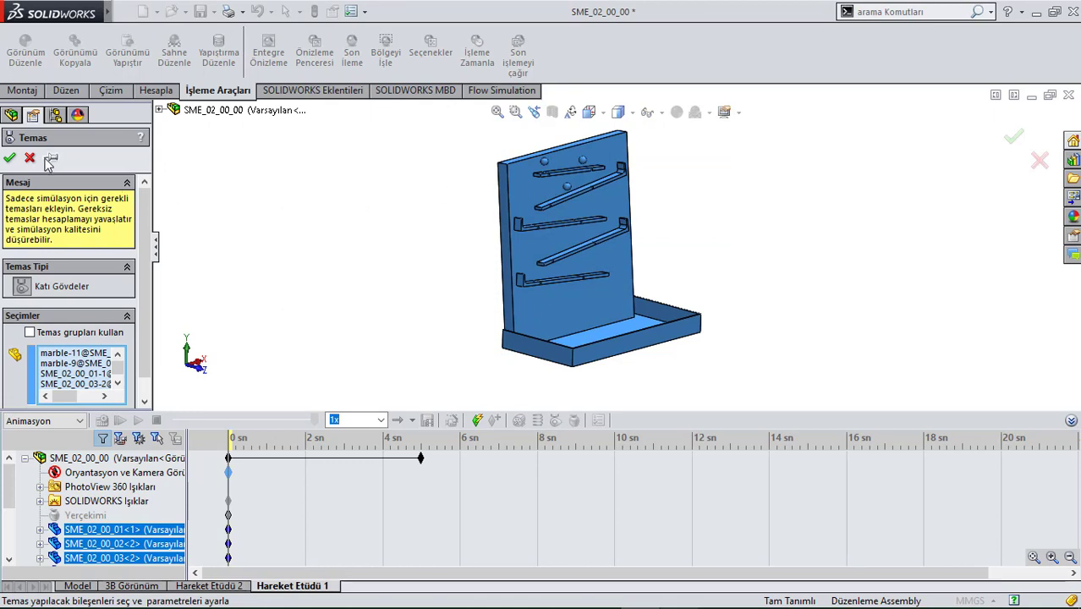
pyautogui.click(10, 158)
pyautogui.scroll(-2, 546, 175)
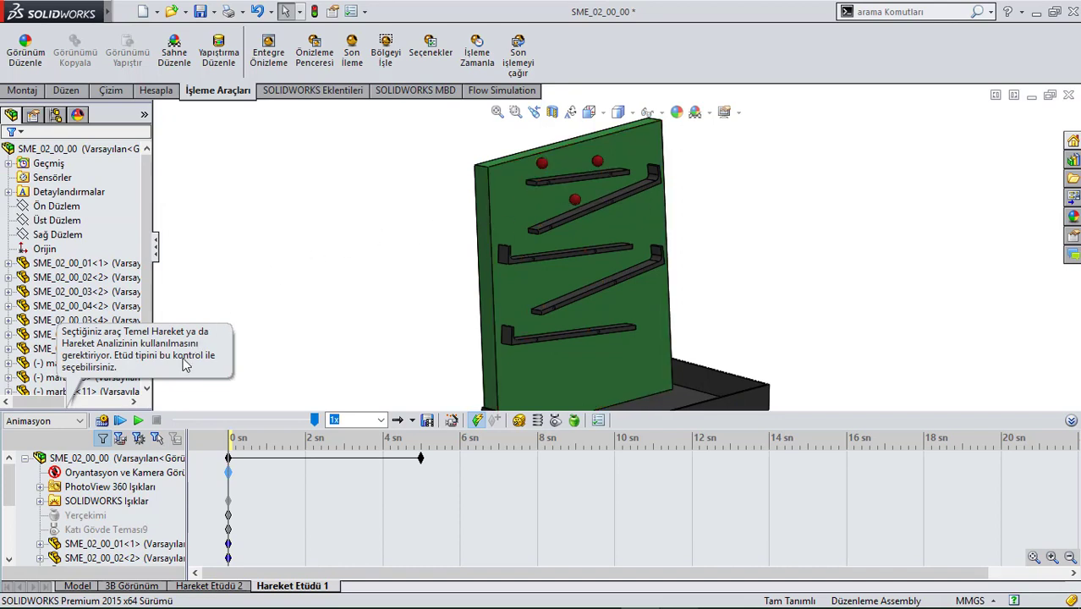
# - Switch the motion study type to Temel Hareket (Basic Motion)
pyautogui.click(47, 377)
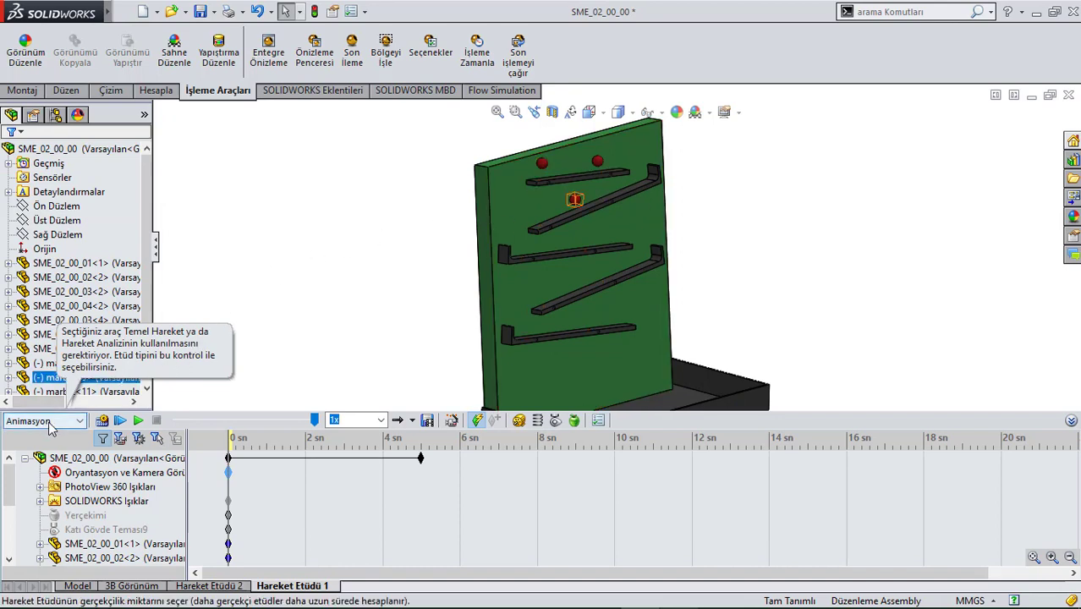
pyautogui.click(49, 422)
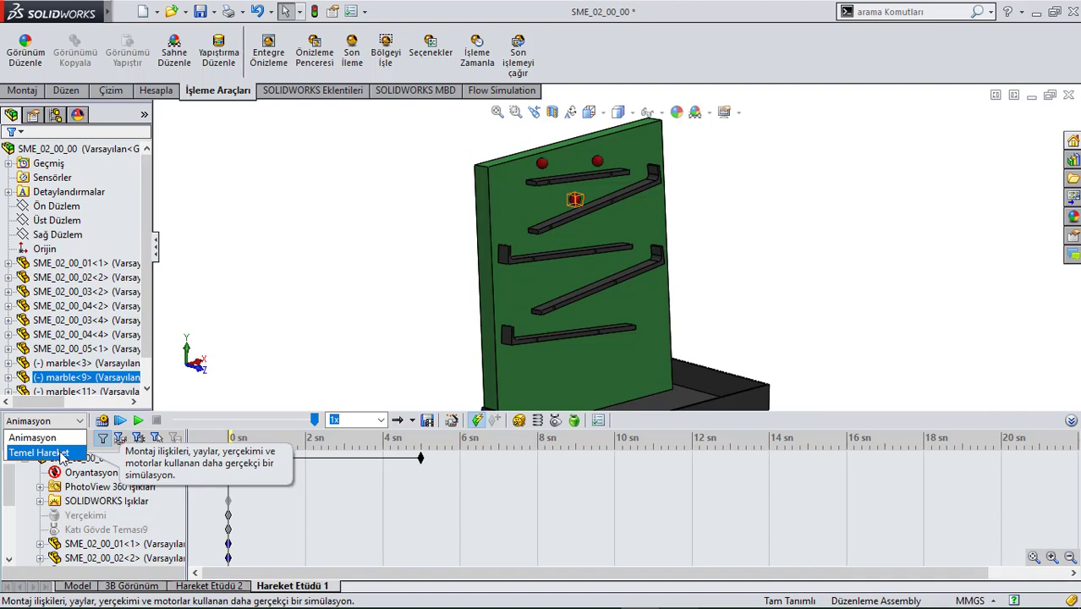
pyautogui.click(38, 454)
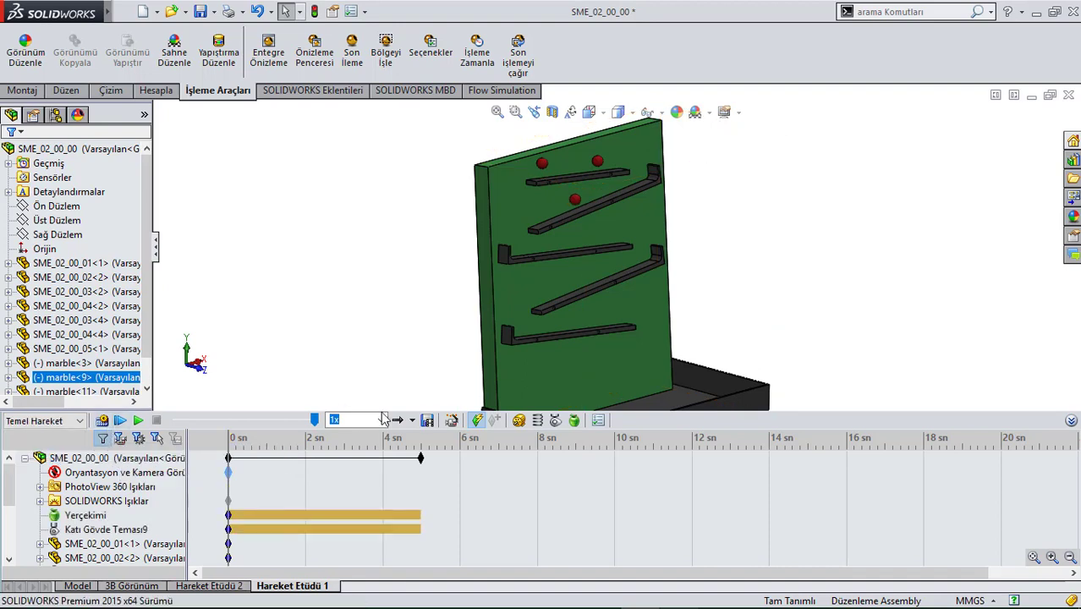
# - Stretch the study end to about 15 seconds and slow playback to 0.5x
pyautogui.click(430, 459)
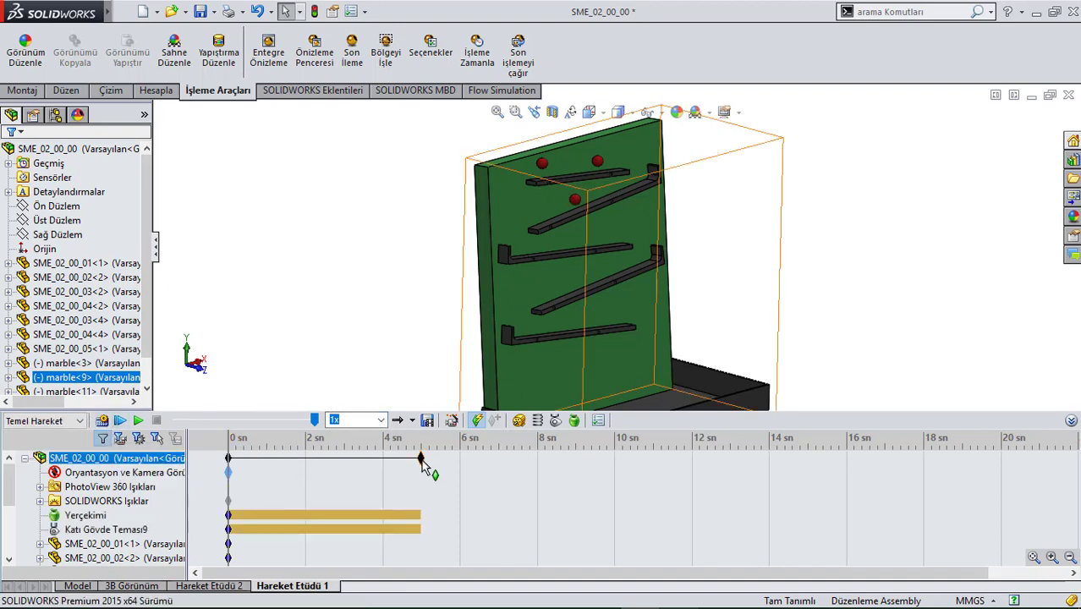
pyautogui.moveTo(422, 461); pyautogui.dragTo(691, 463)
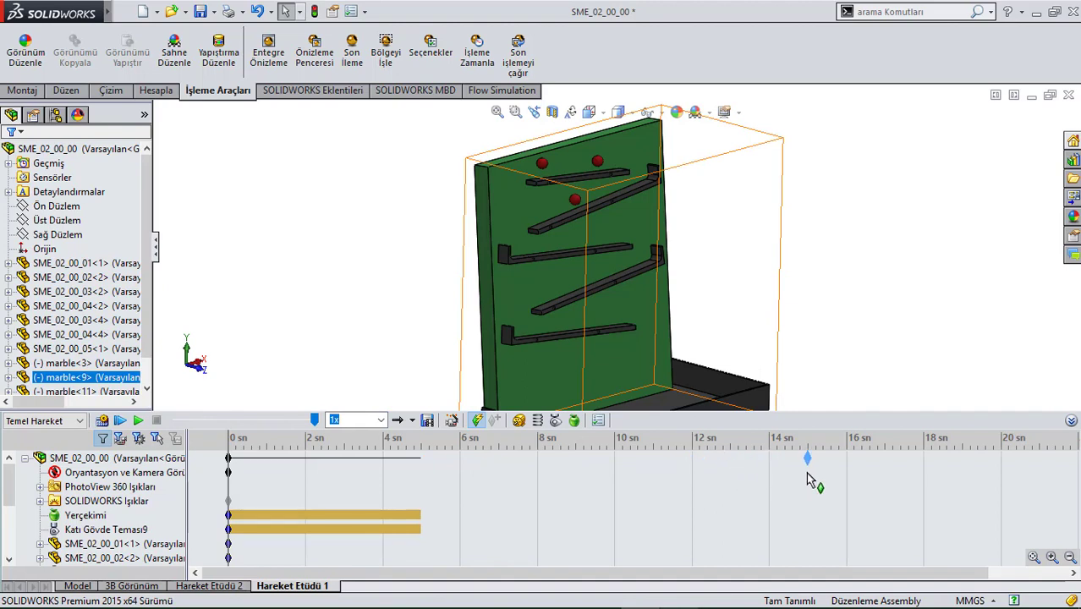
pyautogui.moveTo(808, 480); pyautogui.dragTo(808, 482)
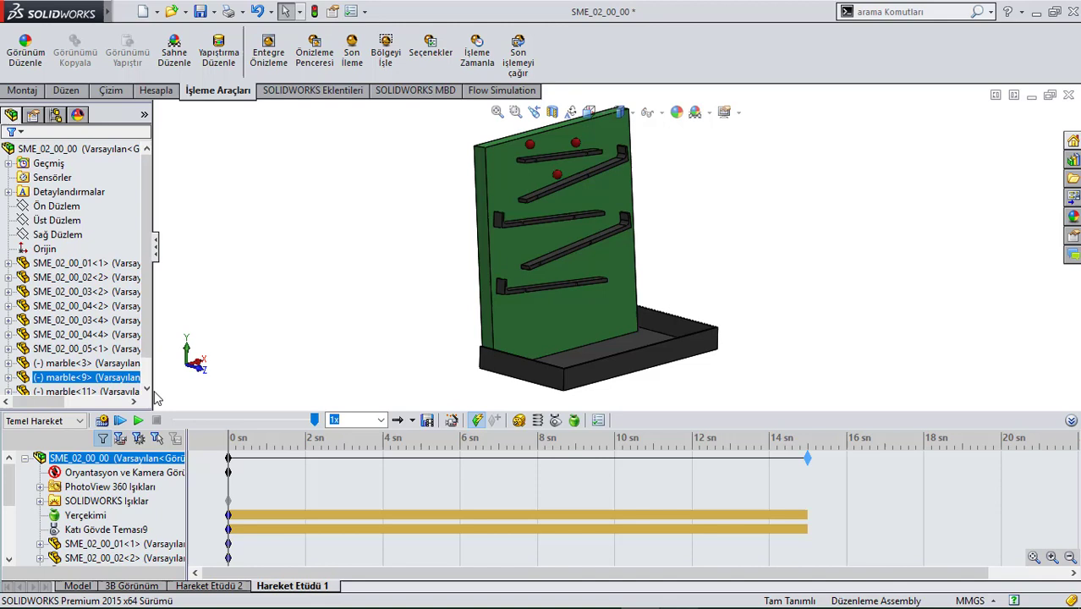
pyautogui.click(382, 421)
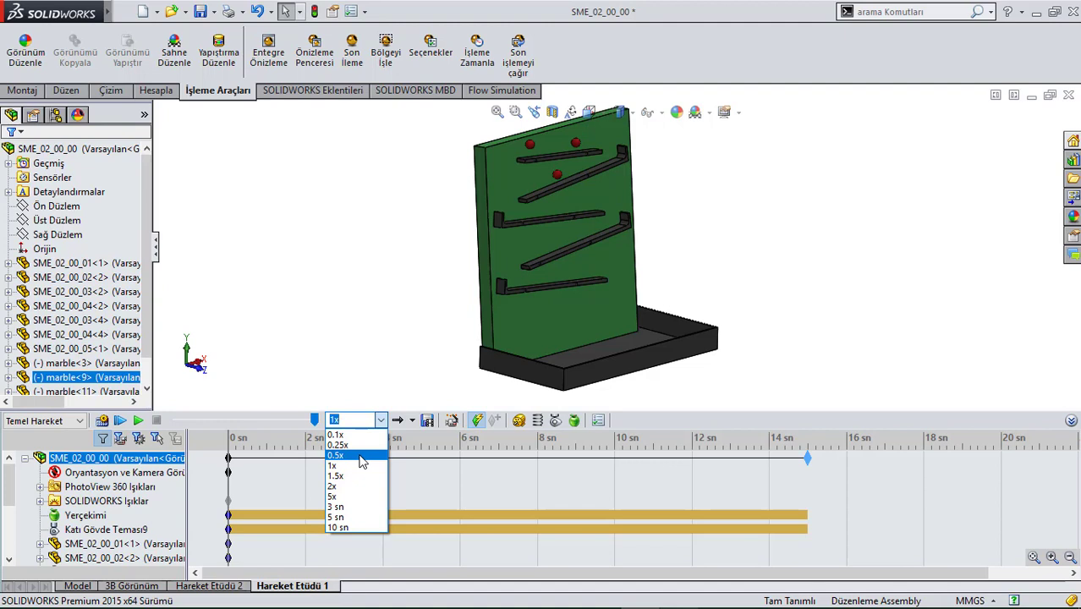
pyautogui.click(360, 457)
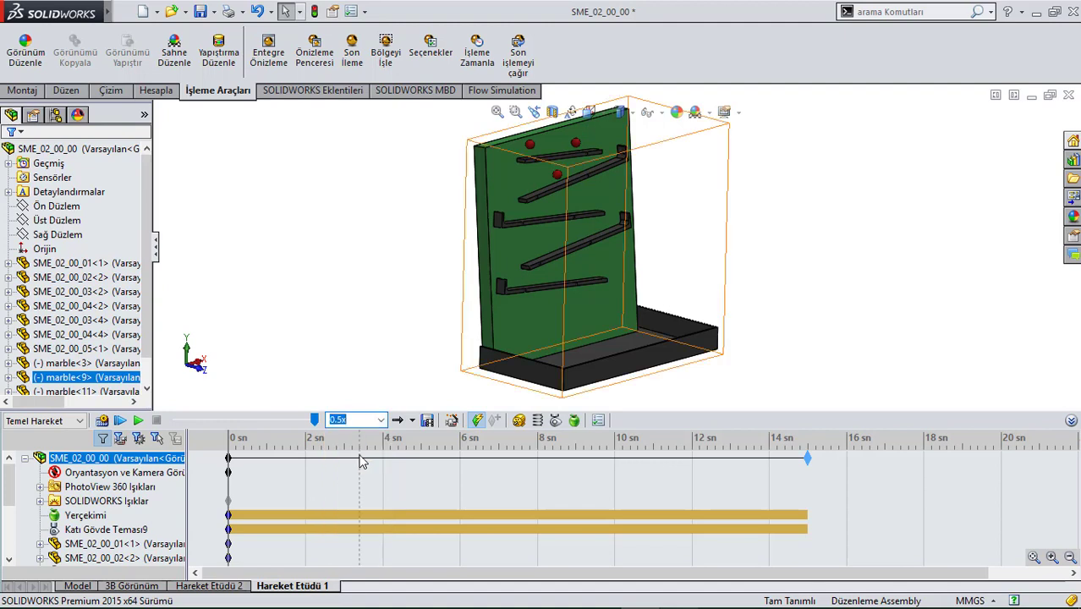
# - Calculate (Hesapla) the study so the marbles roll down the ramps over 15 seconds
pyautogui.click(107, 421)
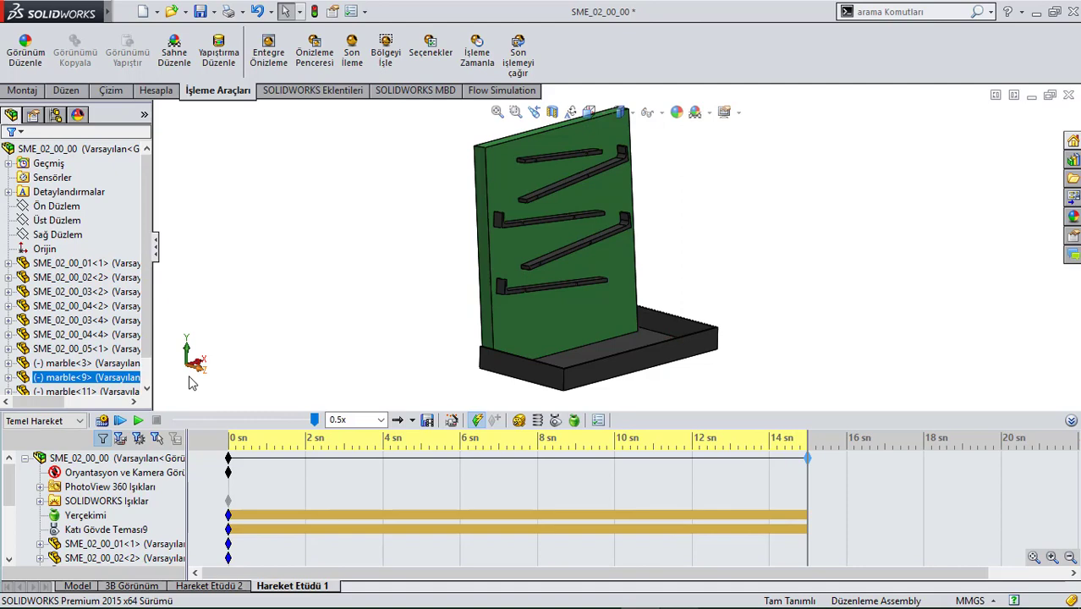
# - Rewind to 0 s, orbit to a frontal board view, place a view key at 8 s, and play
pyautogui.click(138, 420)
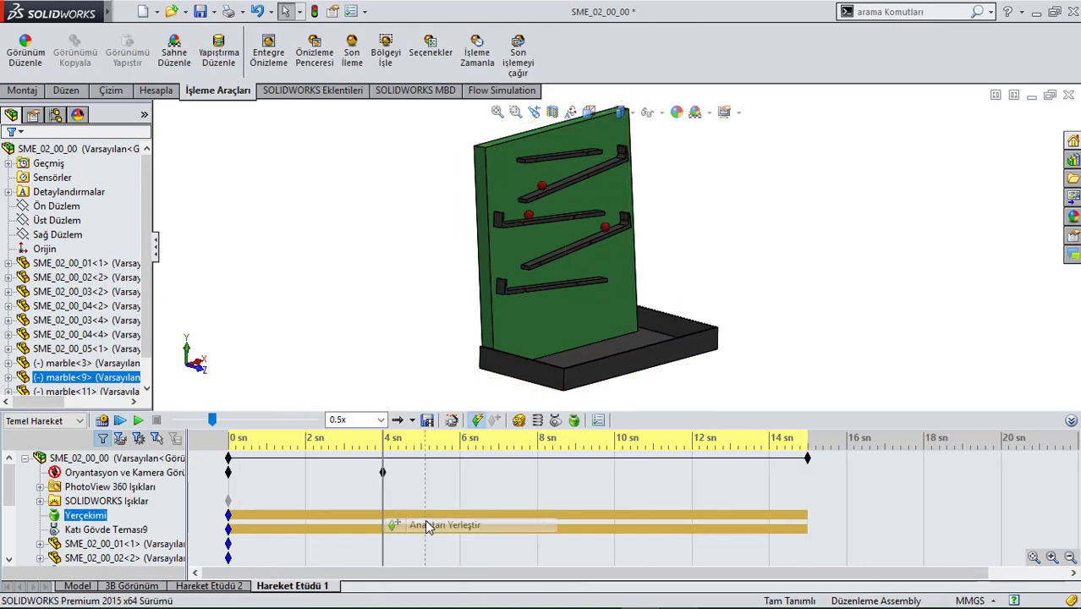
pyautogui.click(288, 457)
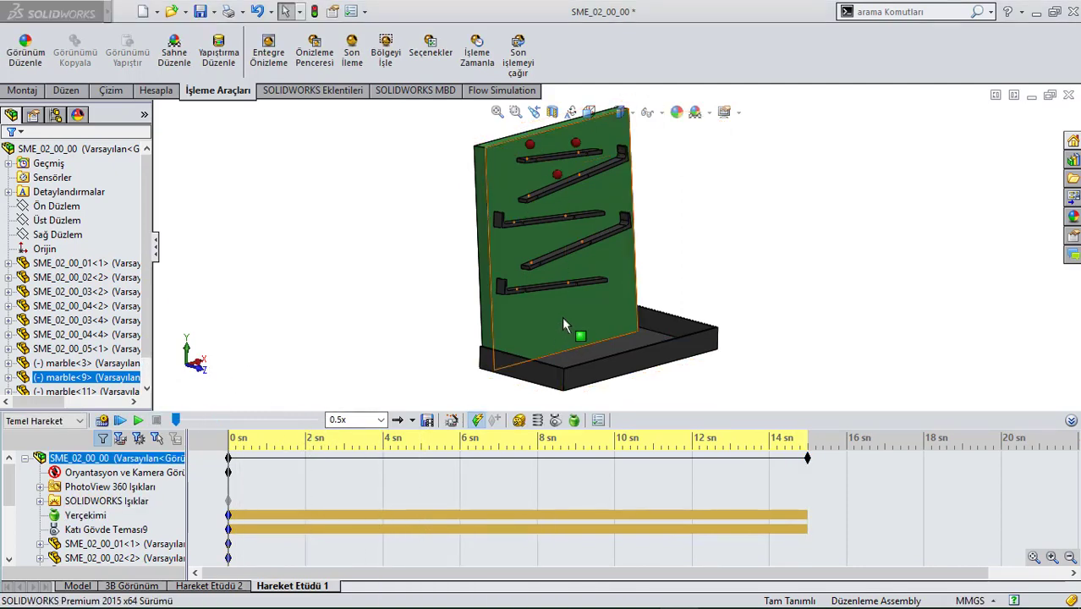
pyautogui.moveTo(634, 235)
pyautogui.mouseDown(button='middle')
pyautogui.moveTo(642, 250)
pyautogui.moveTo(639, 222)
pyautogui.moveTo(655, 230)
pyautogui.mouseUp(button='middle')
pyautogui.click(486, 480)
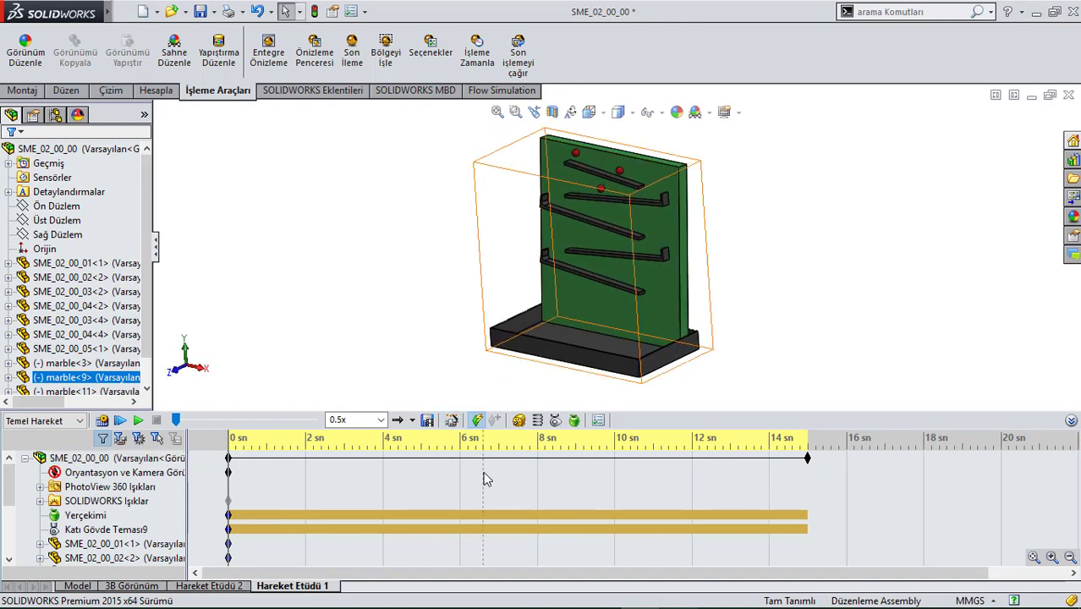
pyautogui.rightClick(536, 470)
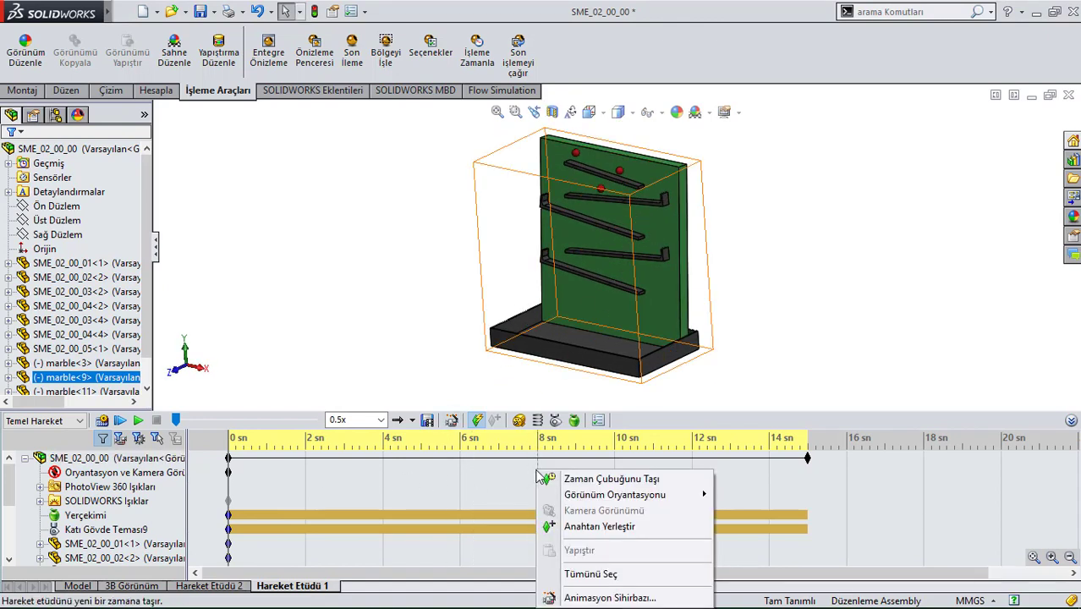
pyautogui.click(599, 526)
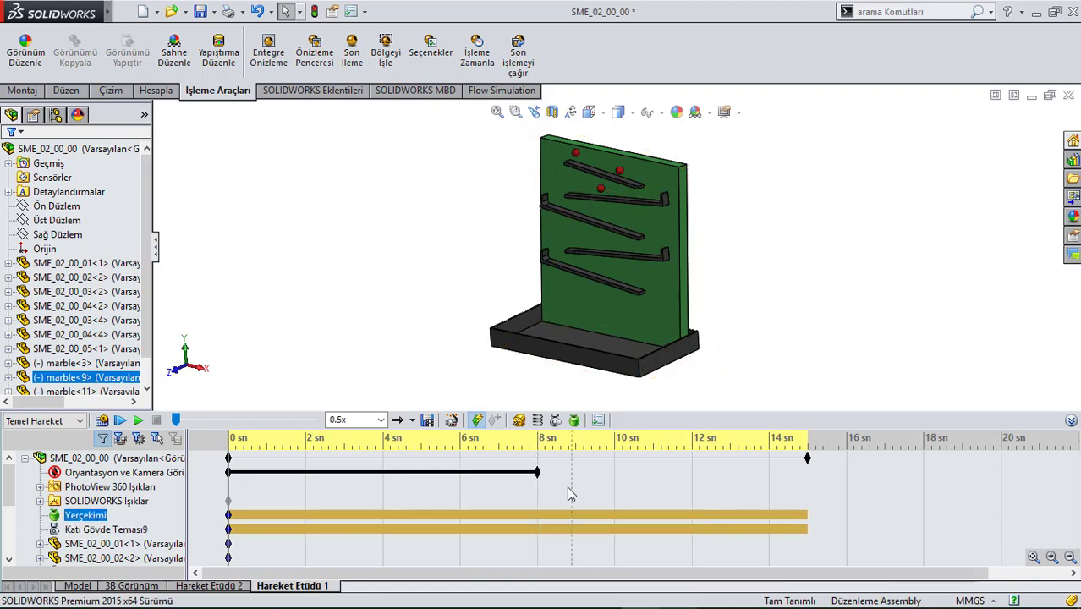
pyautogui.click(140, 421)
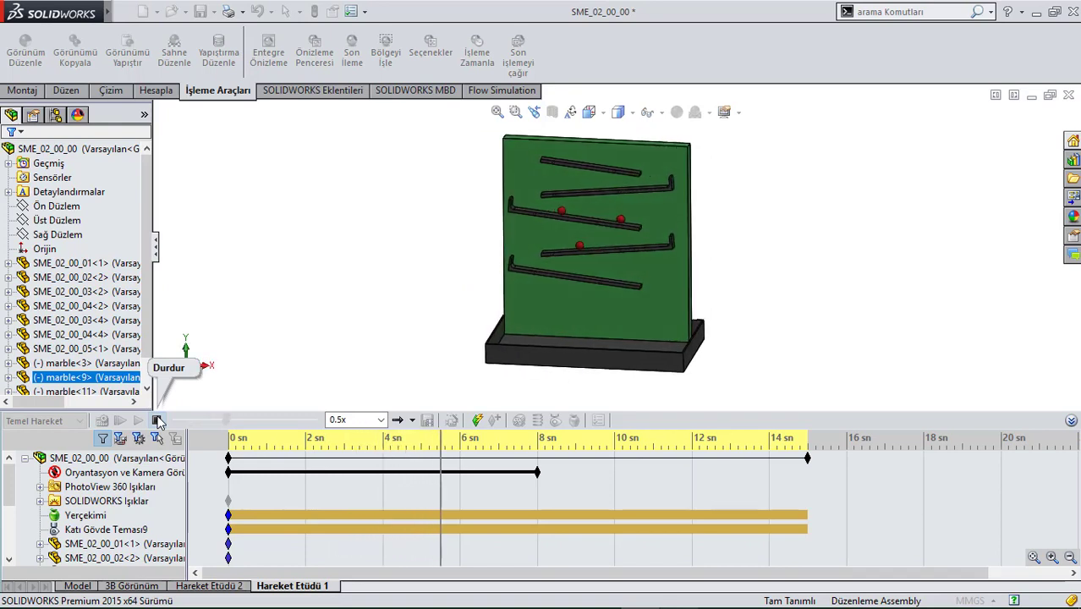
# - Stop playback and make the board panel transparent
pyautogui.click(157, 420)
pyautogui.rightClick(656, 280)
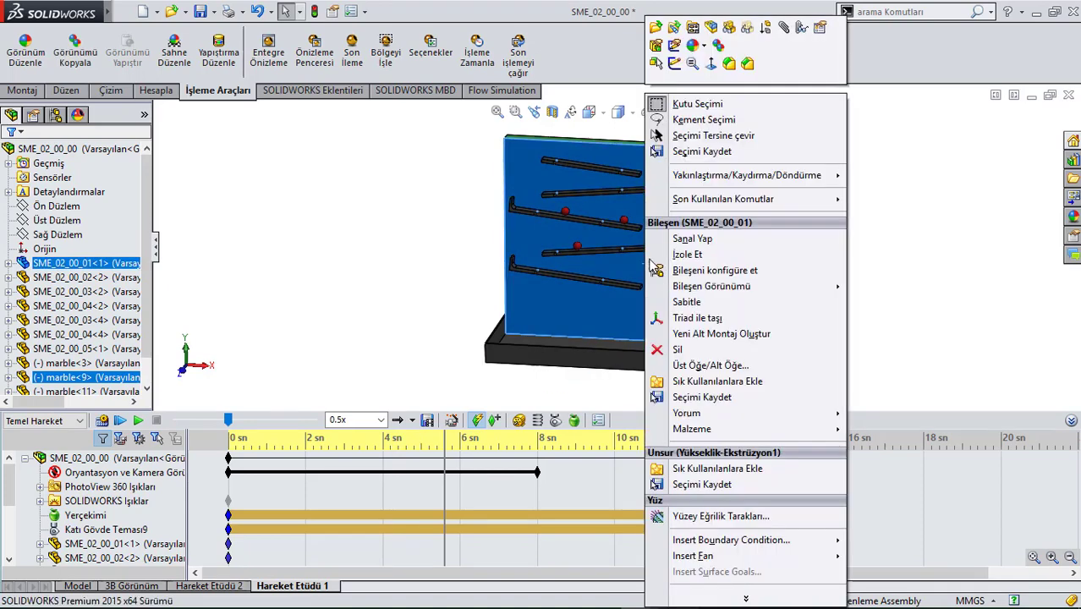
pyautogui.click(746, 28)
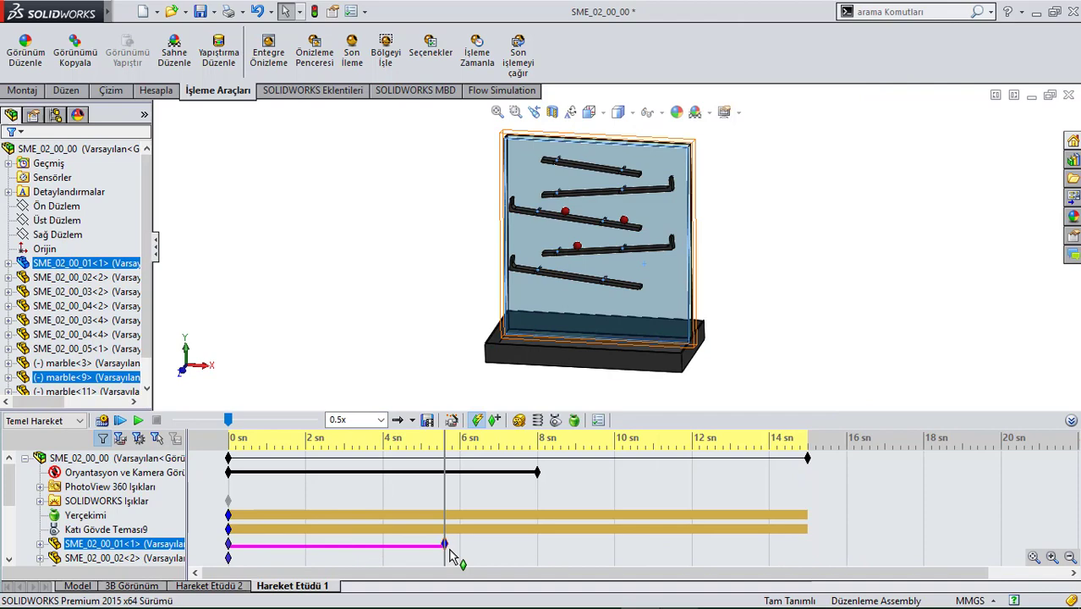
# - Shift the board's appearance keys to fade from about 4 s to 10 s, then rewind to 0 s
pyautogui.moveTo(446, 544); pyautogui.dragTo(520, 547)
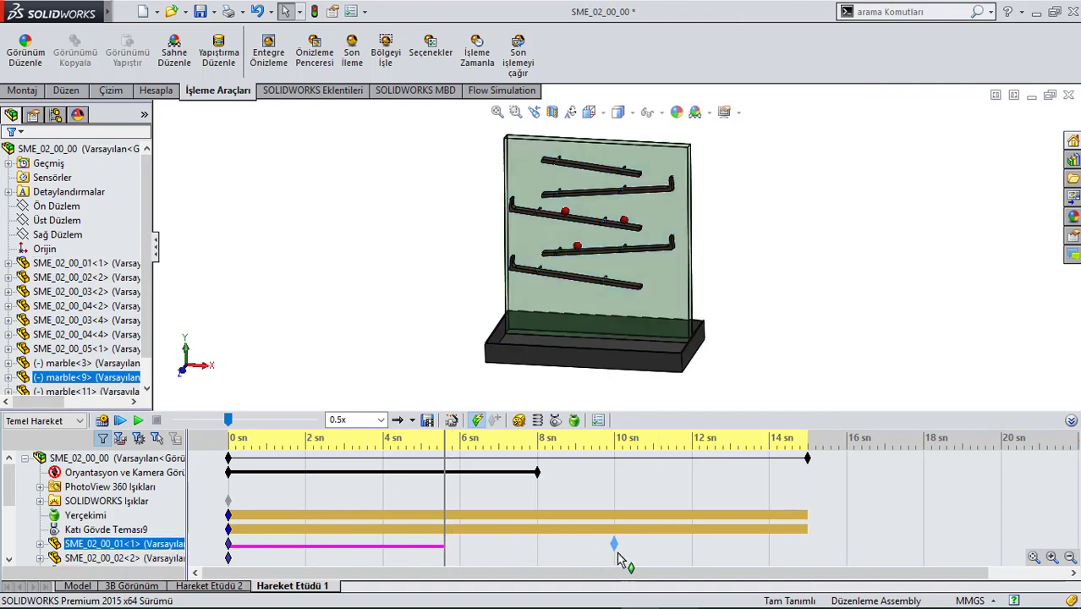
pyautogui.moveTo(622, 560); pyautogui.dragTo(622, 560)
pyautogui.moveTo(237, 547); pyautogui.dragTo(285, 551)
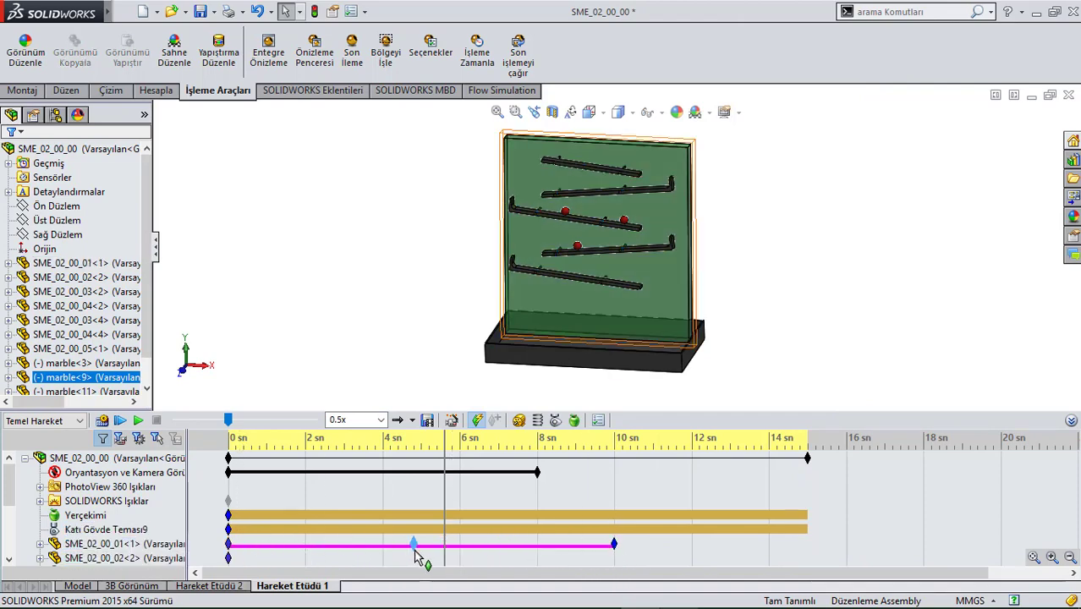
pyautogui.click(487, 527)
pyautogui.moveTo(385, 554); pyautogui.dragTo(387, 545)
pyautogui.click(614, 544)
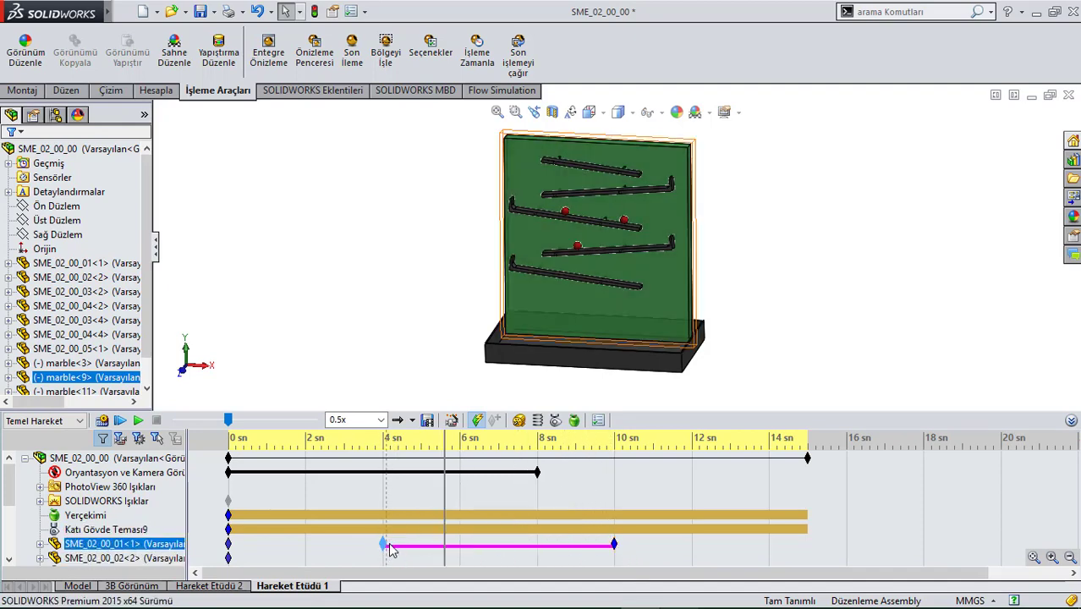
pyautogui.click(444, 460)
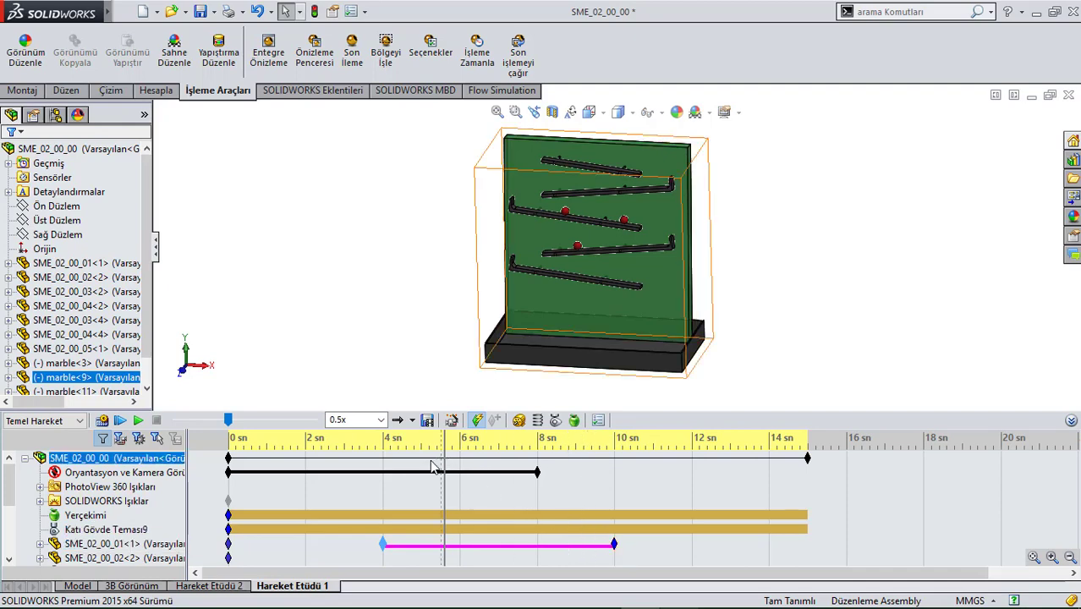
pyautogui.moveTo(443, 467); pyautogui.dragTo(210, 461)
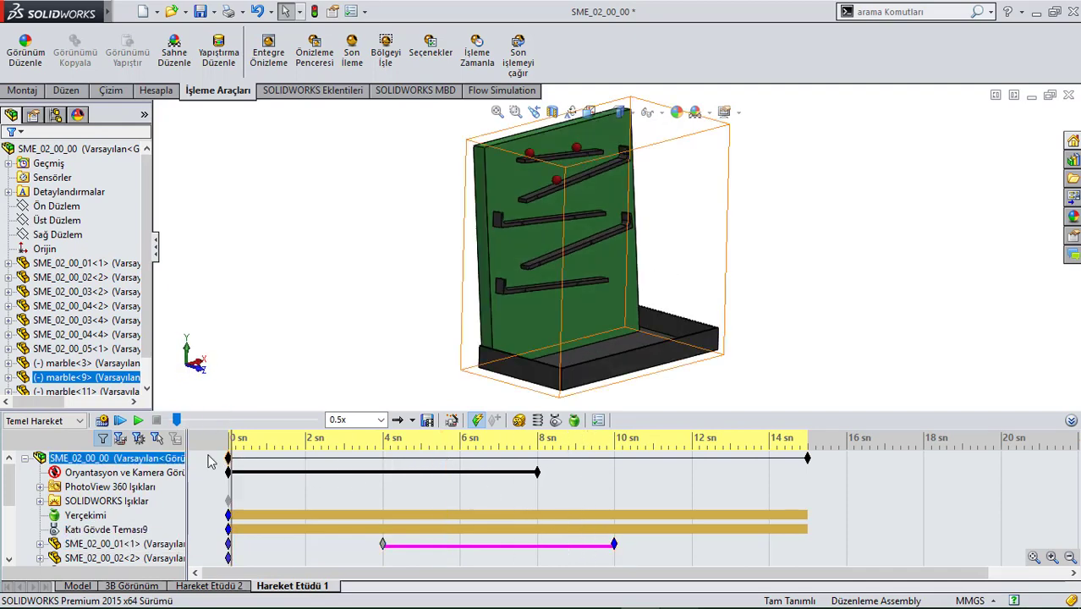
pyautogui.click(137, 425)
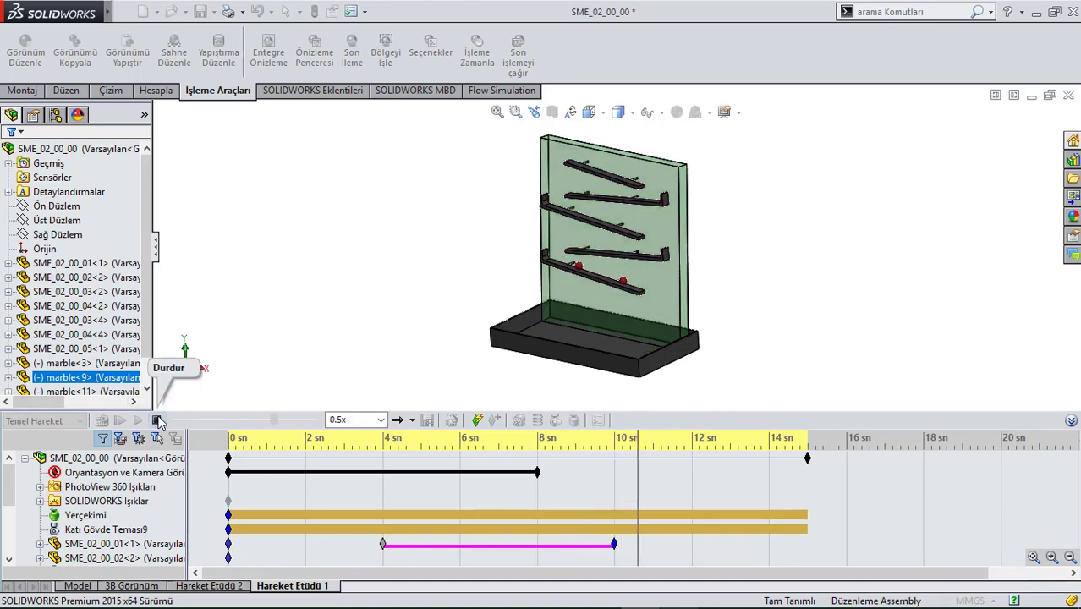
pyautogui.click(158, 420)
pyautogui.moveTo(641, 448); pyautogui.dragTo(118, 437)
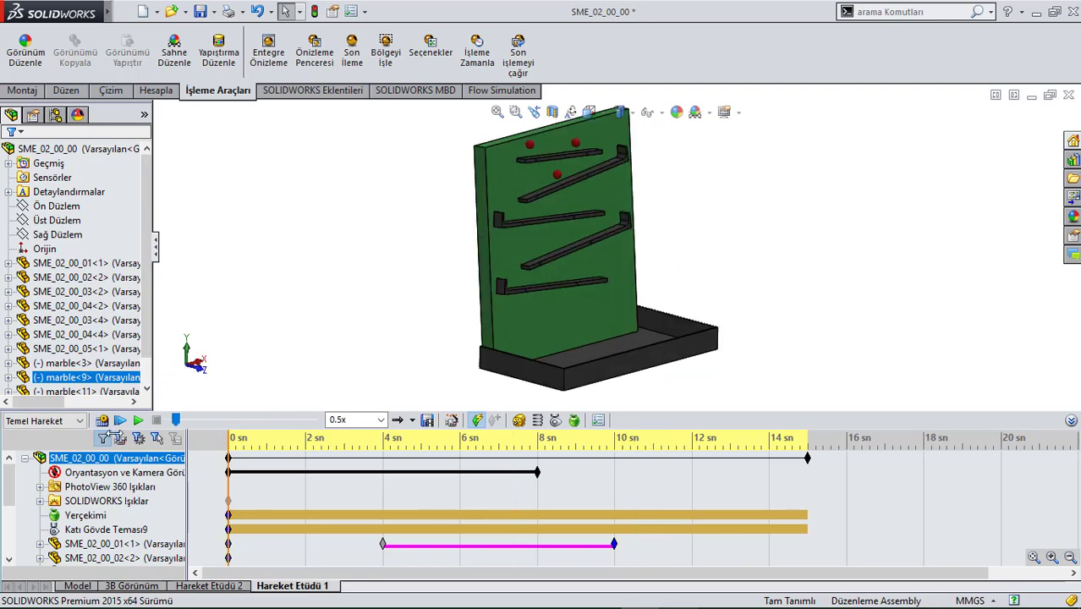
# - Place a camera-view key at 12 s with the model tilted to show the base top
pyautogui.click(711, 446)
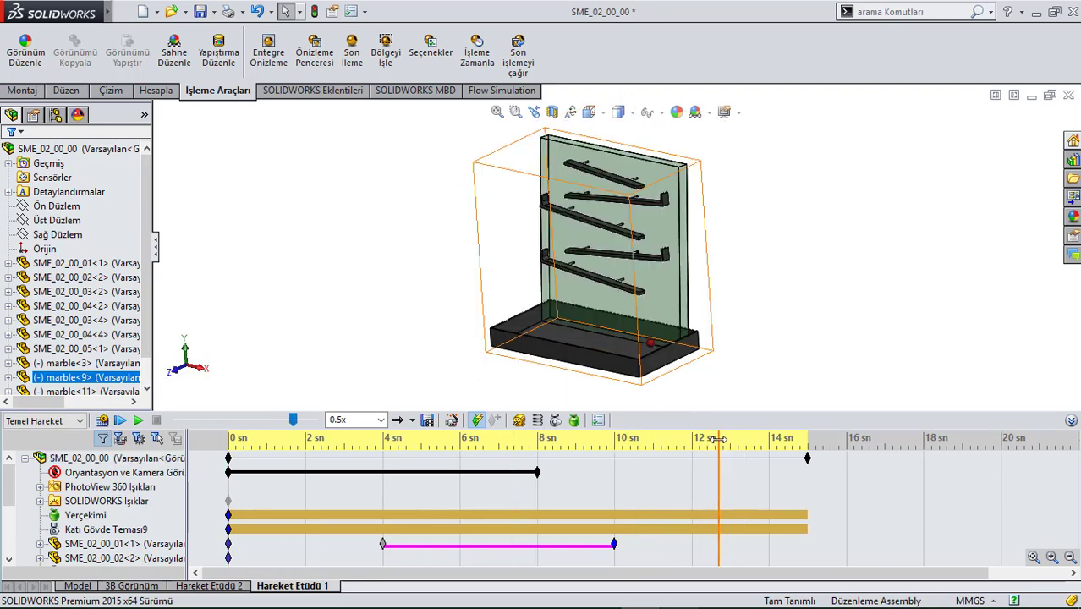
pyautogui.moveTo(716, 438); pyautogui.dragTo(694, 438)
pyautogui.moveTo(668, 271); pyautogui.dragTo(689, 306, button='middle')
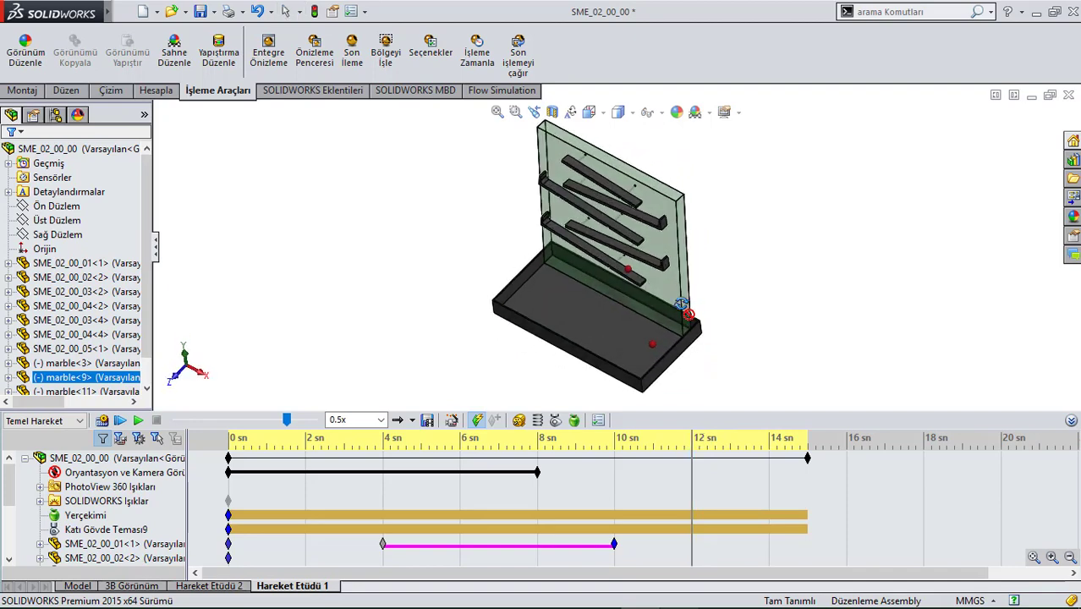
pyautogui.rightClick(691, 470)
pyautogui.click(744, 388)
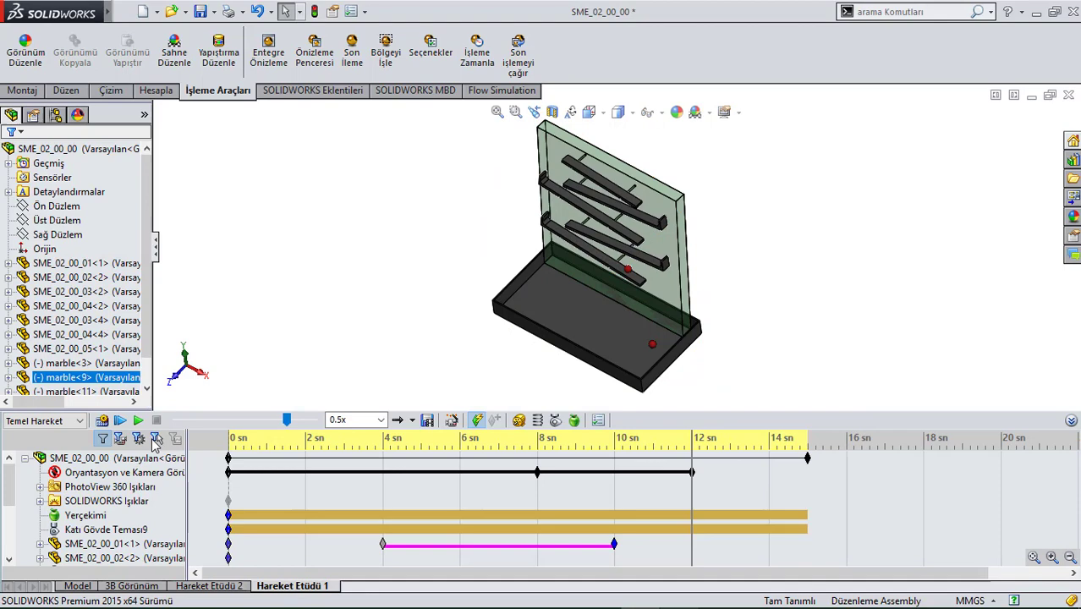
pyautogui.moveTo(262, 423); pyautogui.dragTo(236, 421)
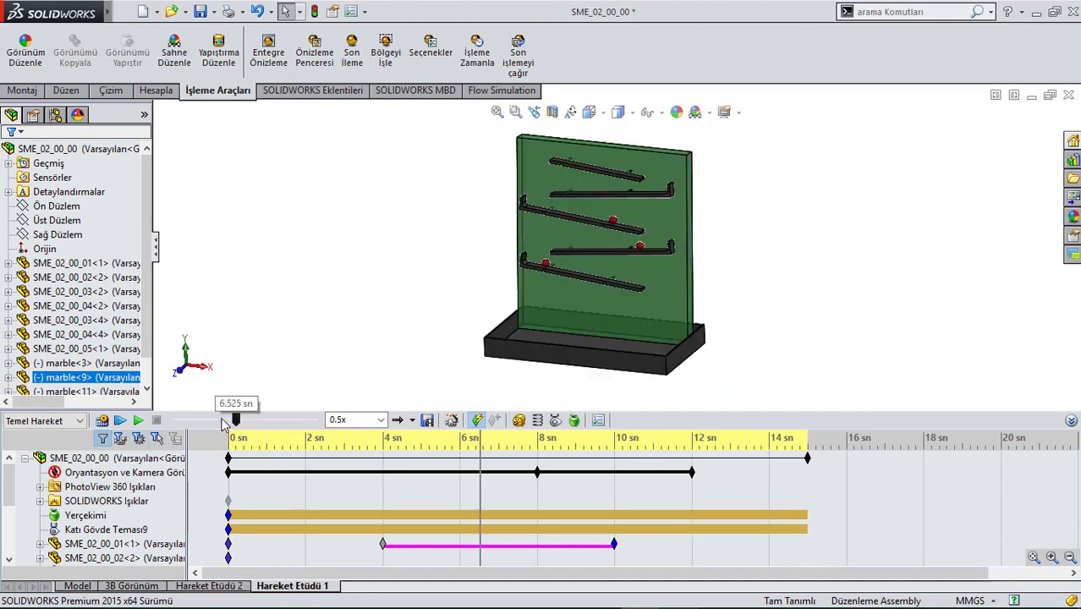
# - Play from about 6.5 s to watch the view tilt onto the base tray past 12 s
pyautogui.click(139, 422)
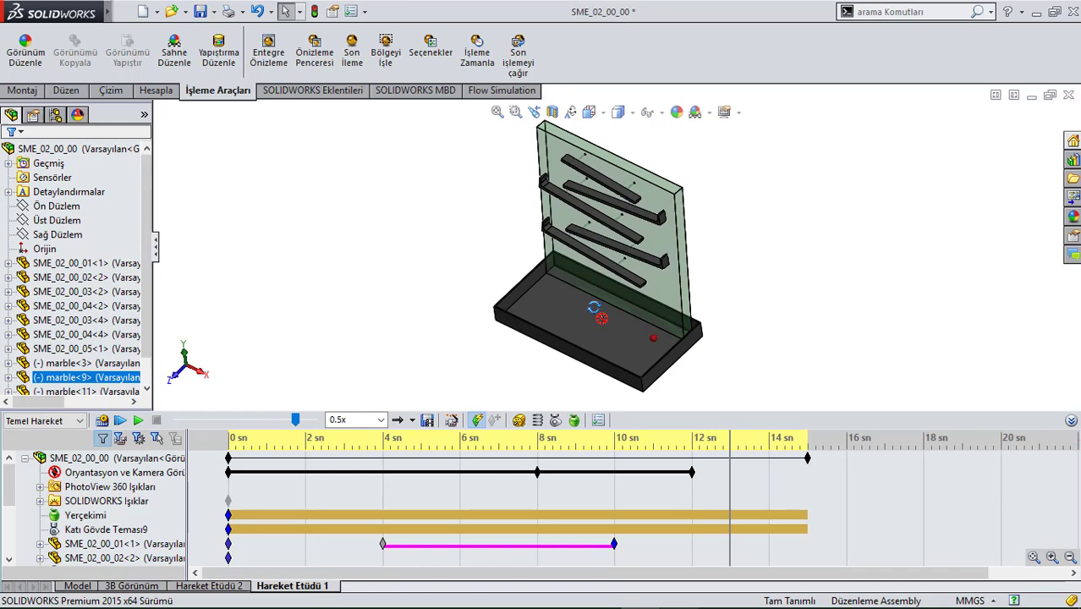
# - Place a final camera-view key at the 15 s end with a near-front board view
pyautogui.moveTo(593, 275); pyautogui.dragTo(597, 267, button='middle')
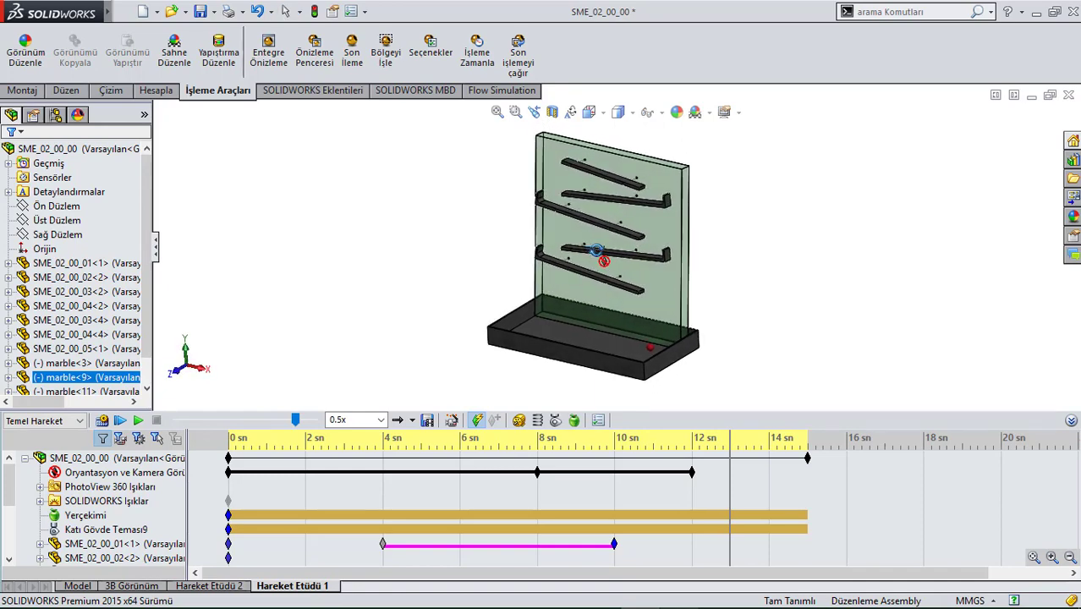
pyautogui.click(727, 461)
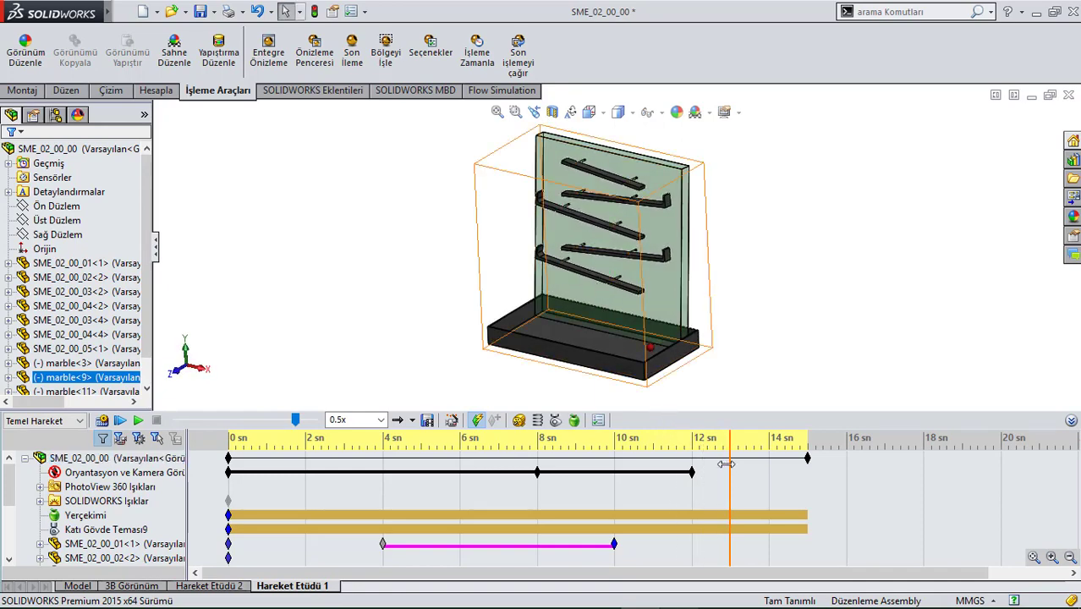
pyautogui.moveTo(727, 463); pyautogui.dragTo(803, 463)
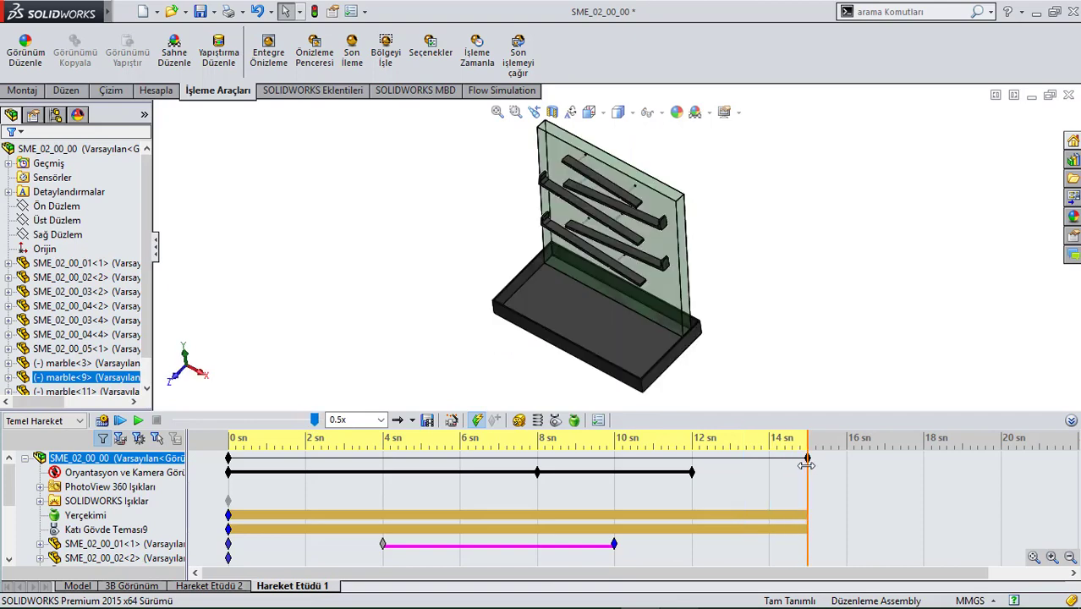
pyautogui.moveTo(702, 230); pyautogui.dragTo(672, 225, button='middle')
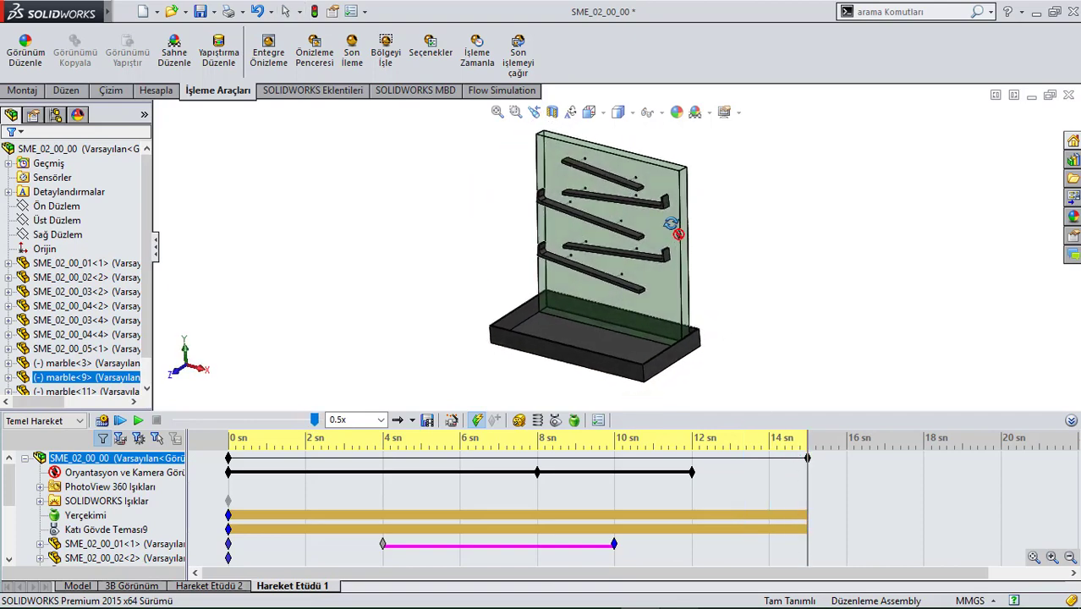
pyautogui.click(809, 468)
pyautogui.rightClick(807, 469)
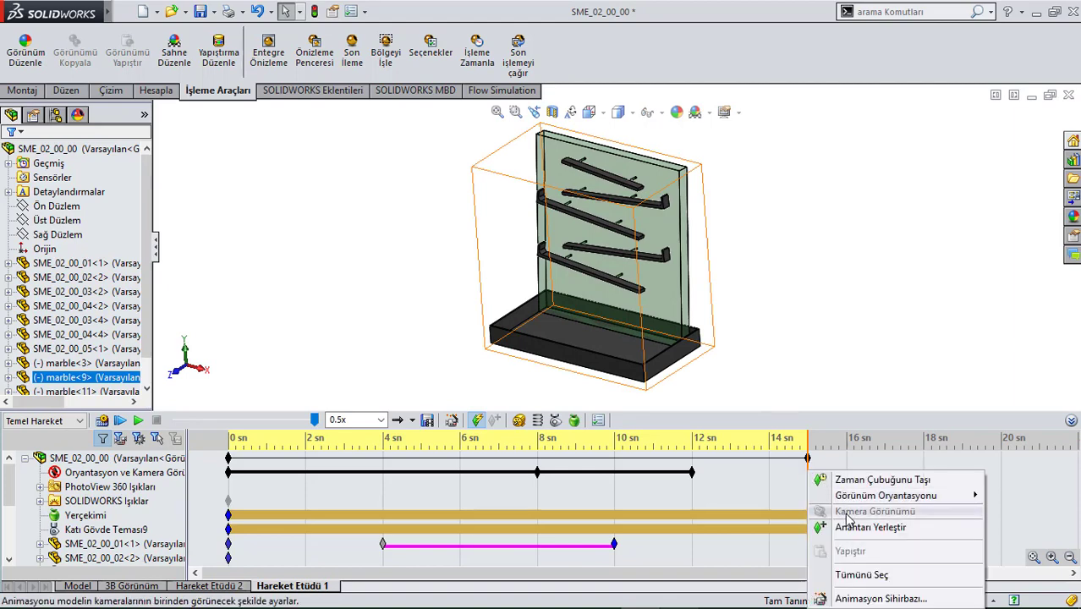
pyautogui.click(854, 527)
# - Make back panel SME_02_00_01<1> opaque again with a key at 15 s, then rewind to the start
pyautogui.click(623, 548)
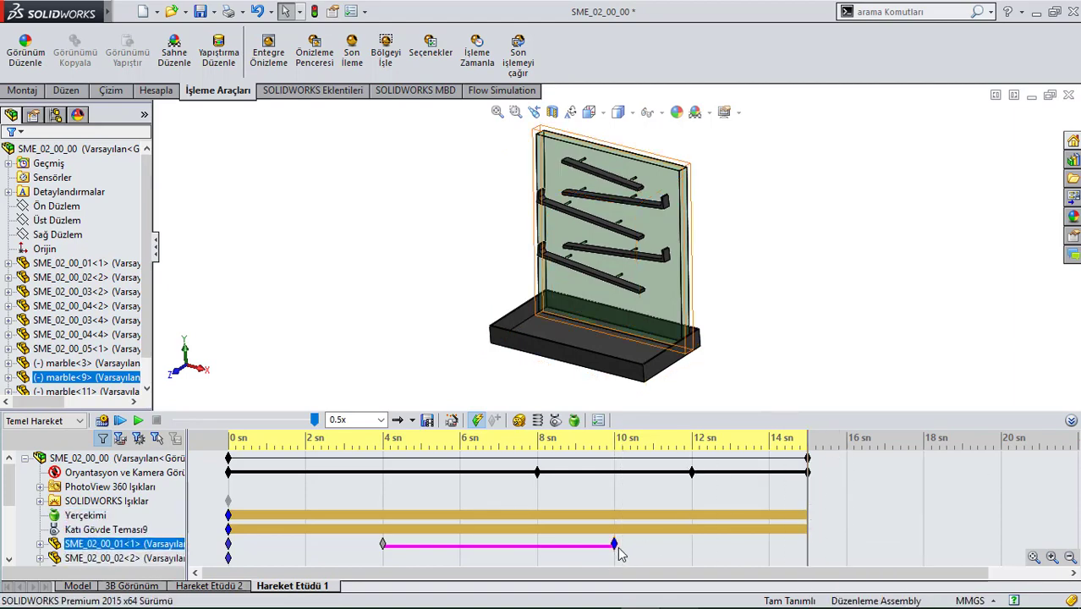
pyautogui.click(770, 548)
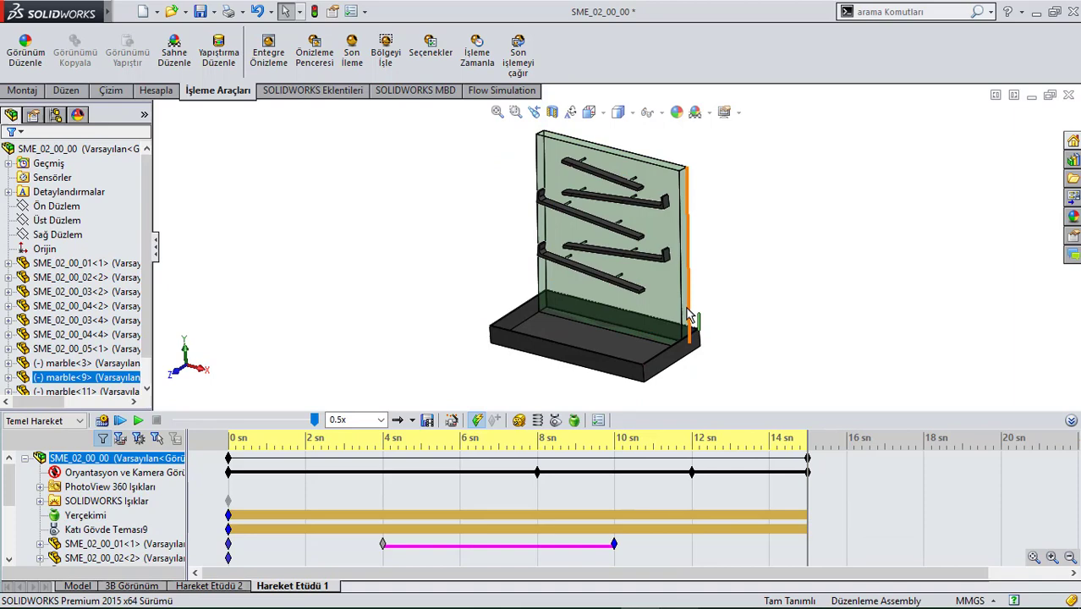
pyautogui.click(676, 296)
pyautogui.rightClick(677, 296)
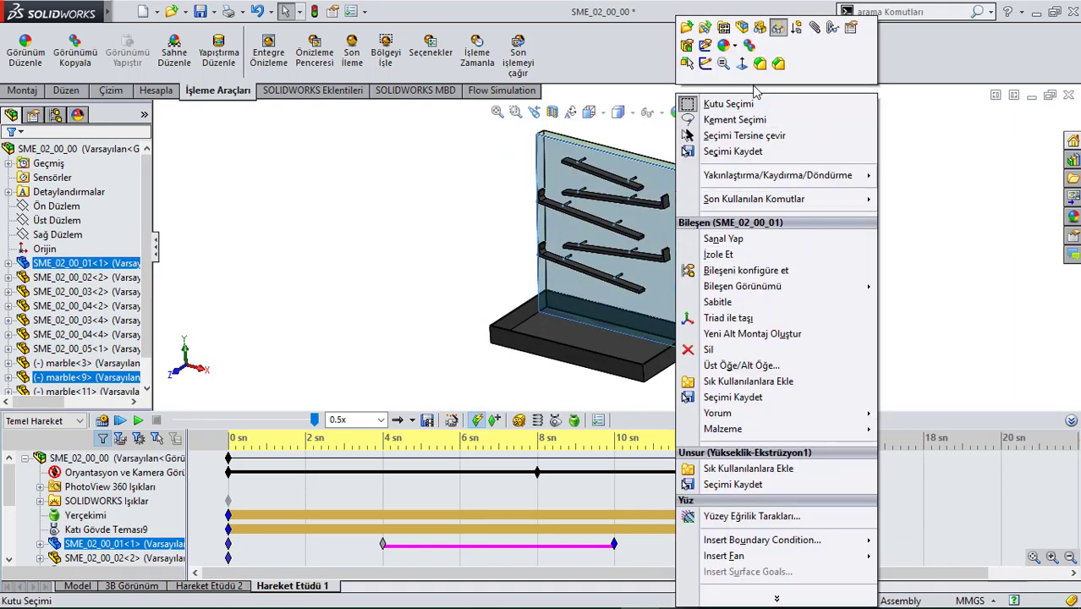
pyautogui.click(778, 28)
pyautogui.click(439, 482)
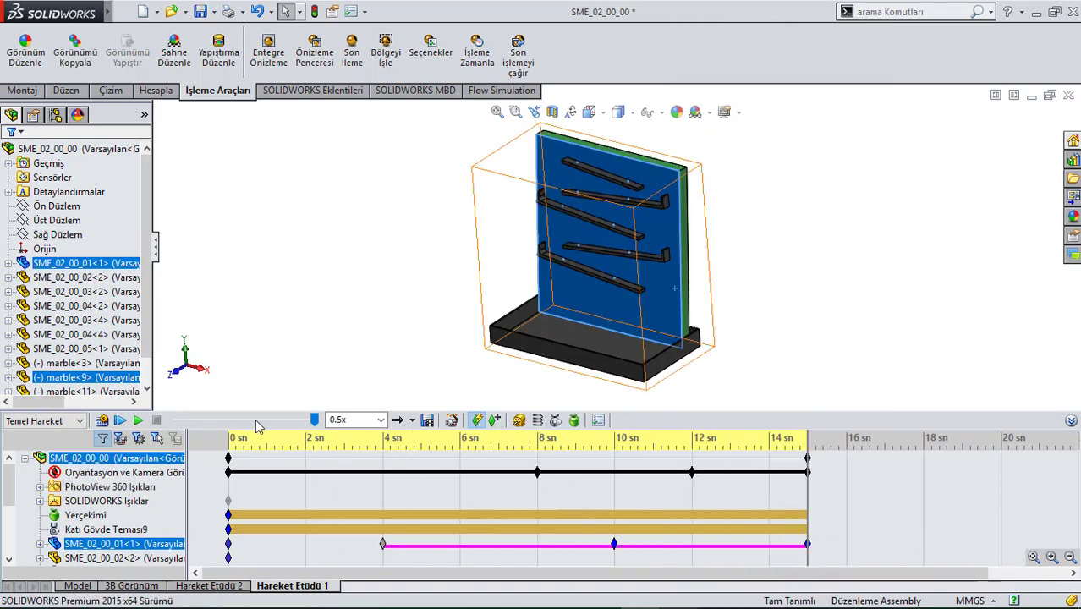
pyautogui.moveTo(313, 421); pyautogui.dragTo(155, 420)
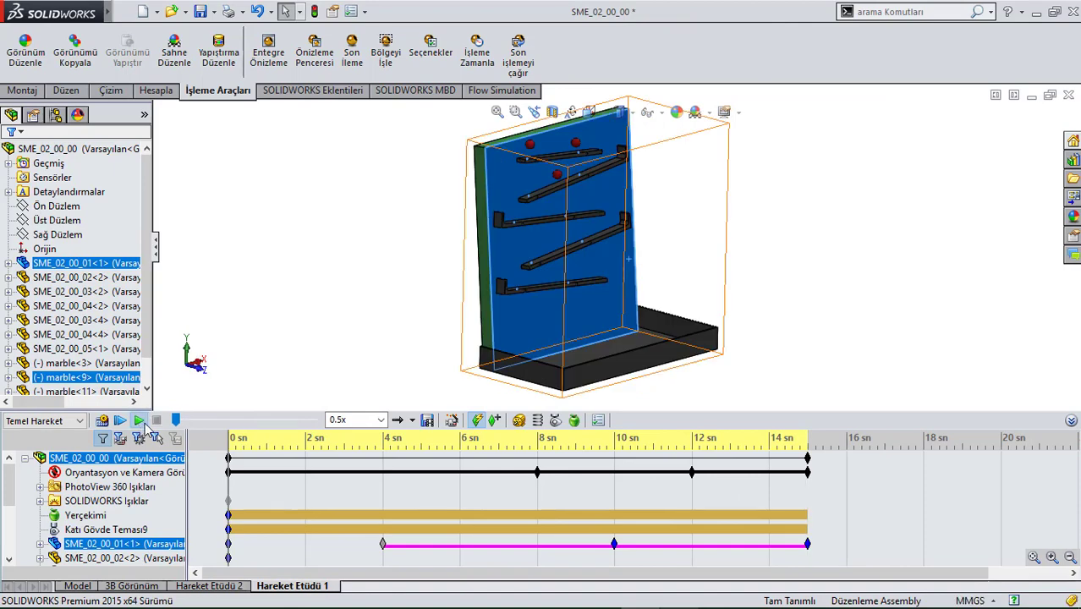
# - Play the full 15 s Basic Motion animation at 1x speed
pyautogui.click(139, 421)
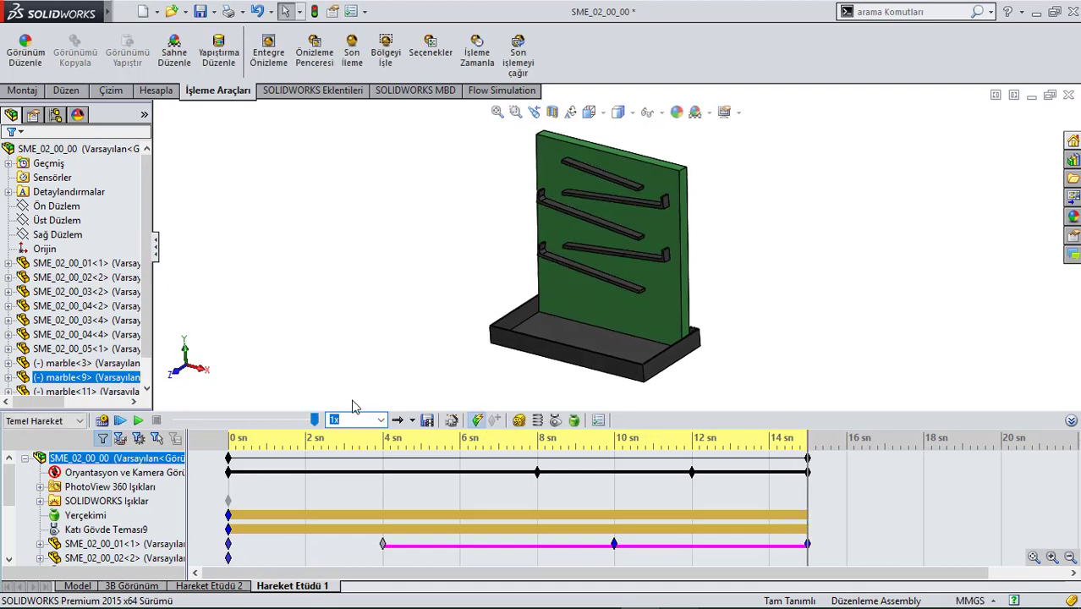
# - Export the animation as SME_02_00_00.avi at 16:9 with Full Frames (Uncompressed) compression
pyautogui.click(428, 420)
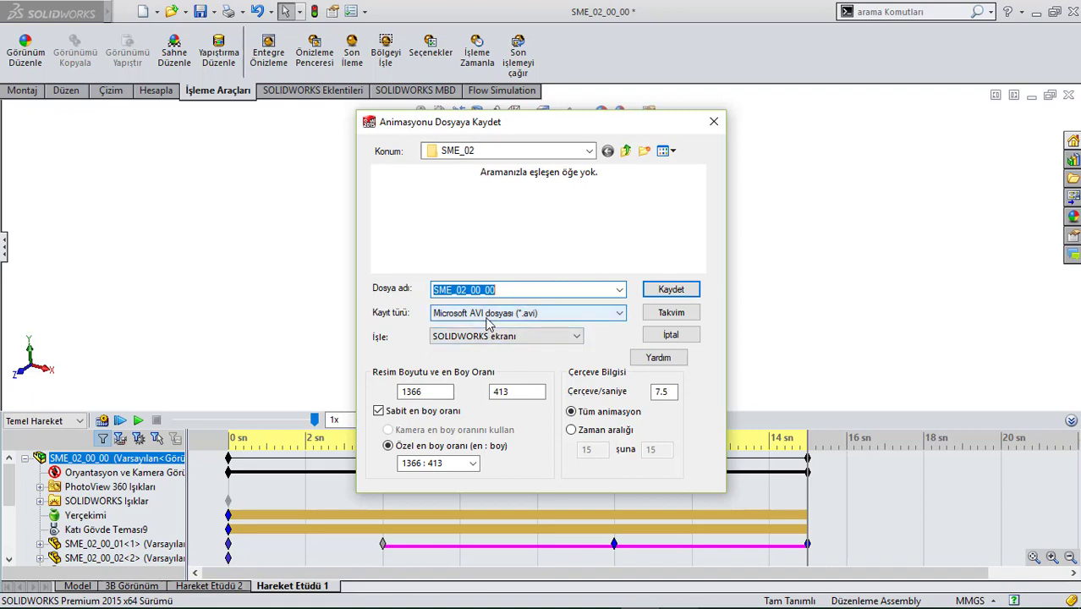
pyautogui.click(473, 464)
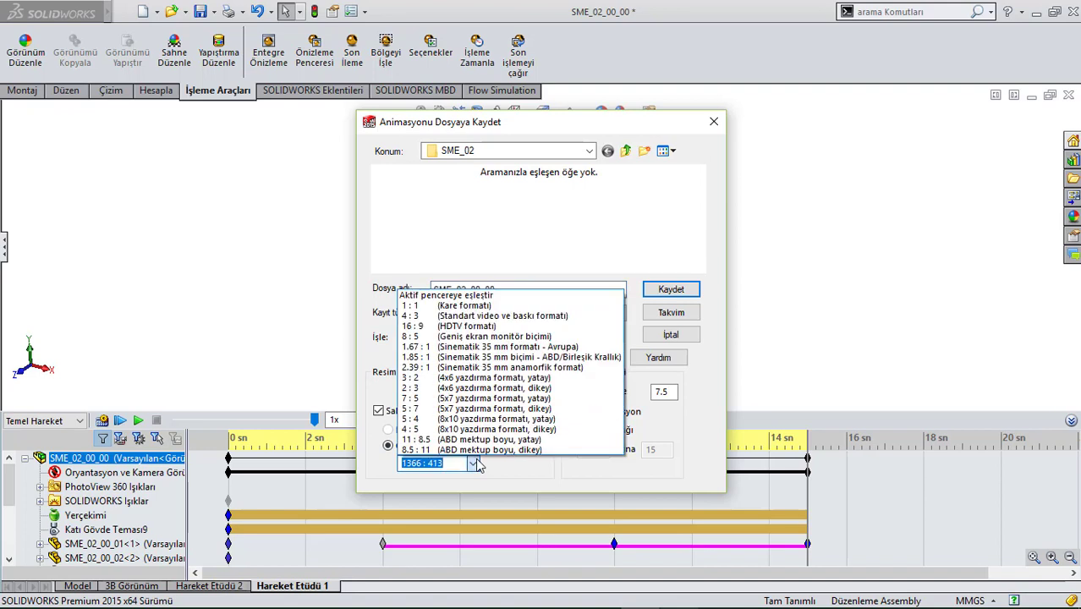
pyautogui.click(464, 327)
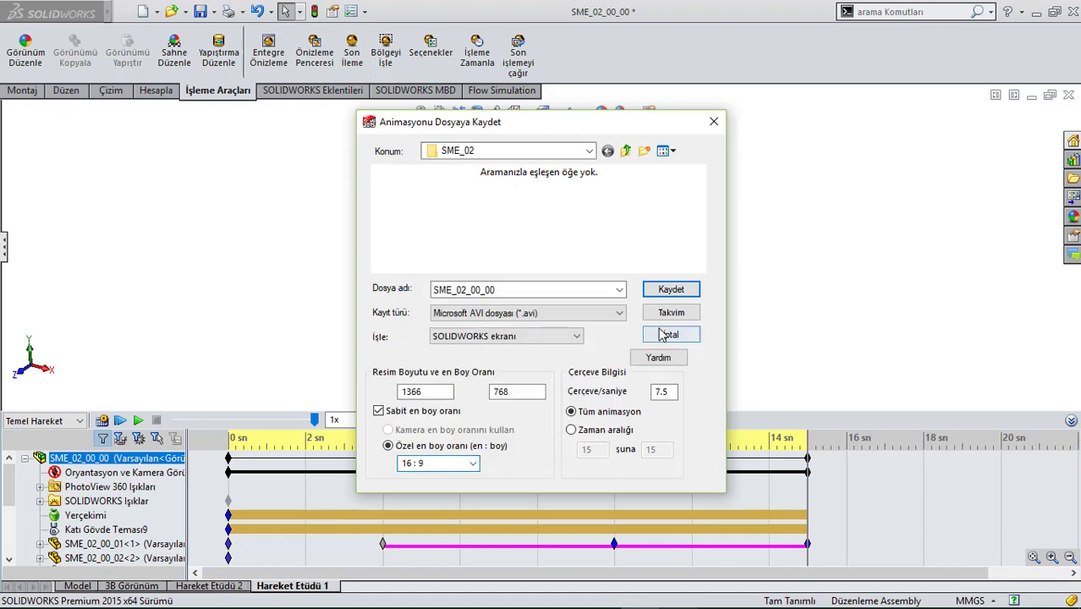
pyautogui.click(671, 289)
pyautogui.click(544, 293)
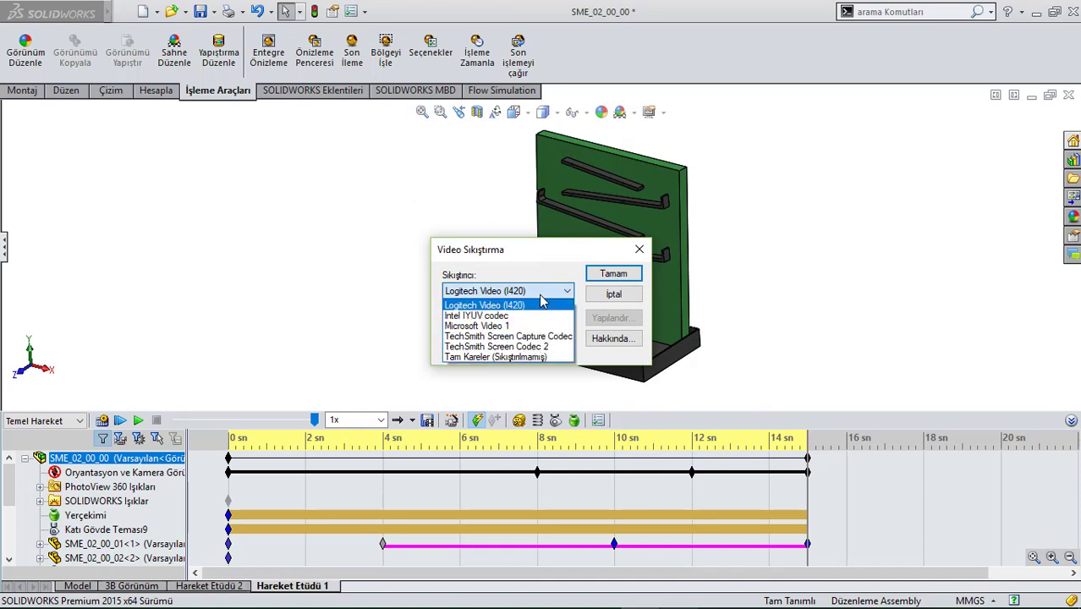
pyautogui.click(522, 357)
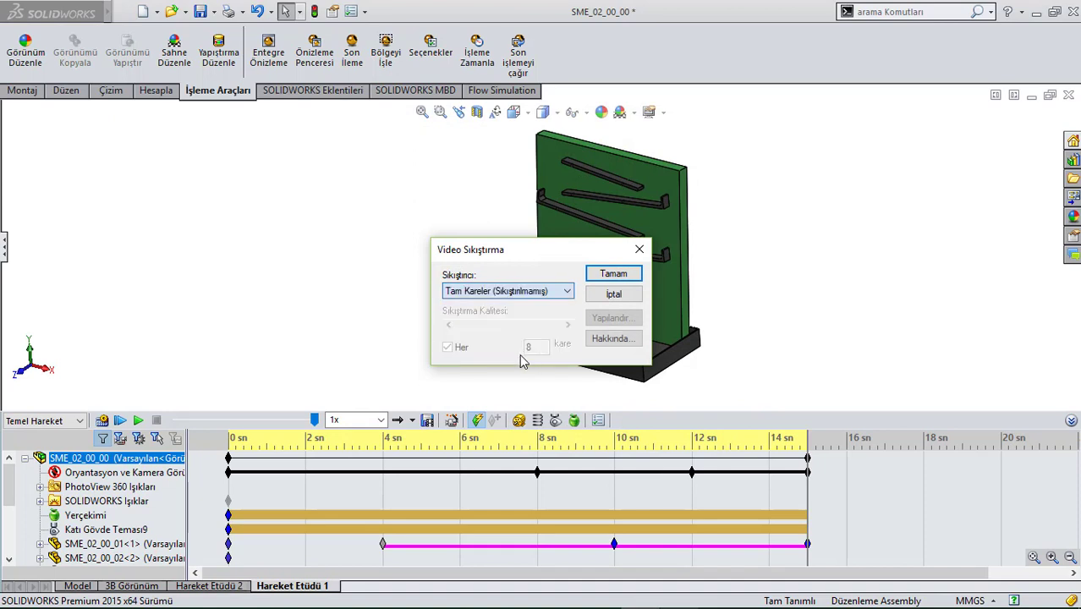
pyautogui.click(614, 275)
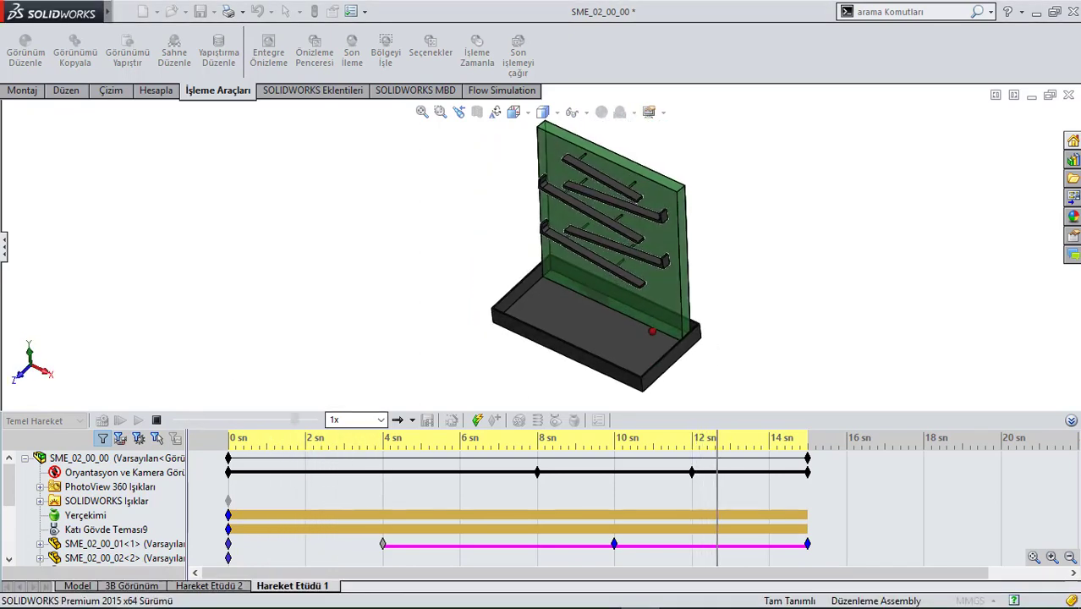
# - Play SME_02_00_00.avi from the SME_02 folder in VLC
pyautogui.click(135, 598)
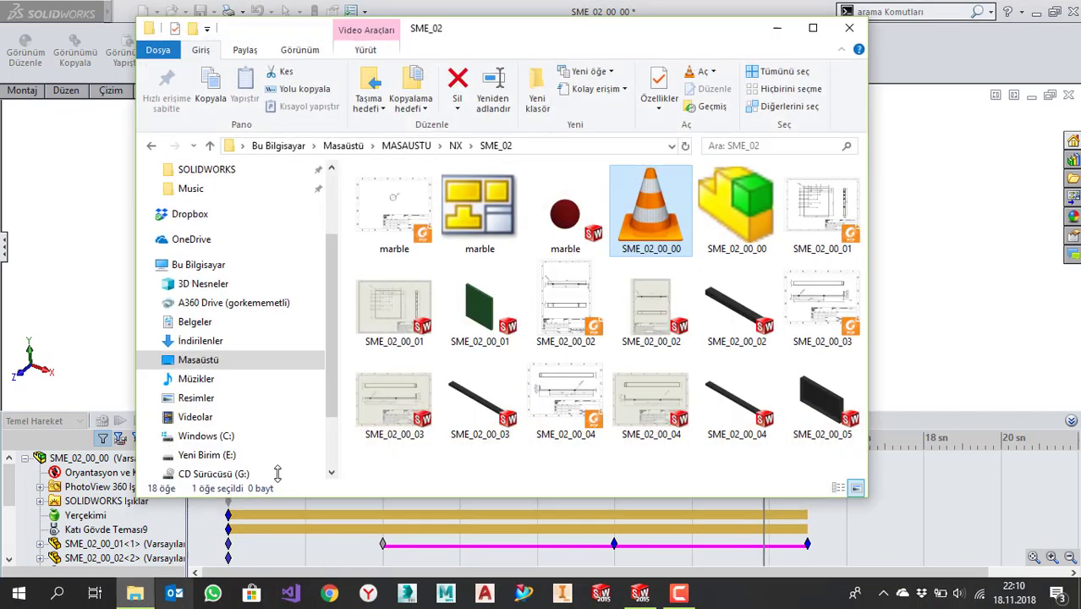
pyautogui.rightClick(644, 218)
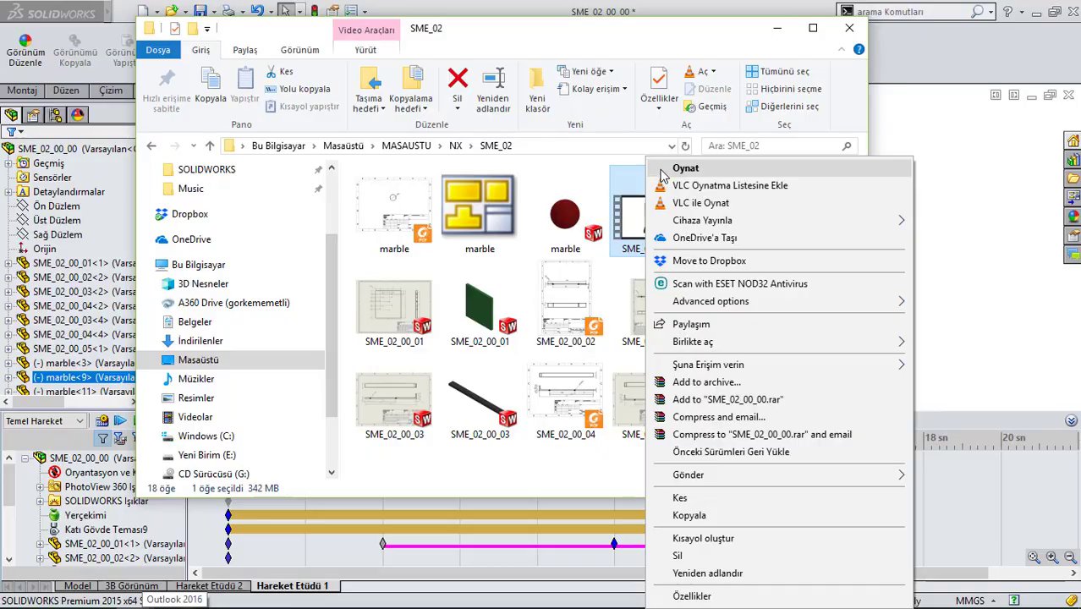
pyautogui.click(574, 239)
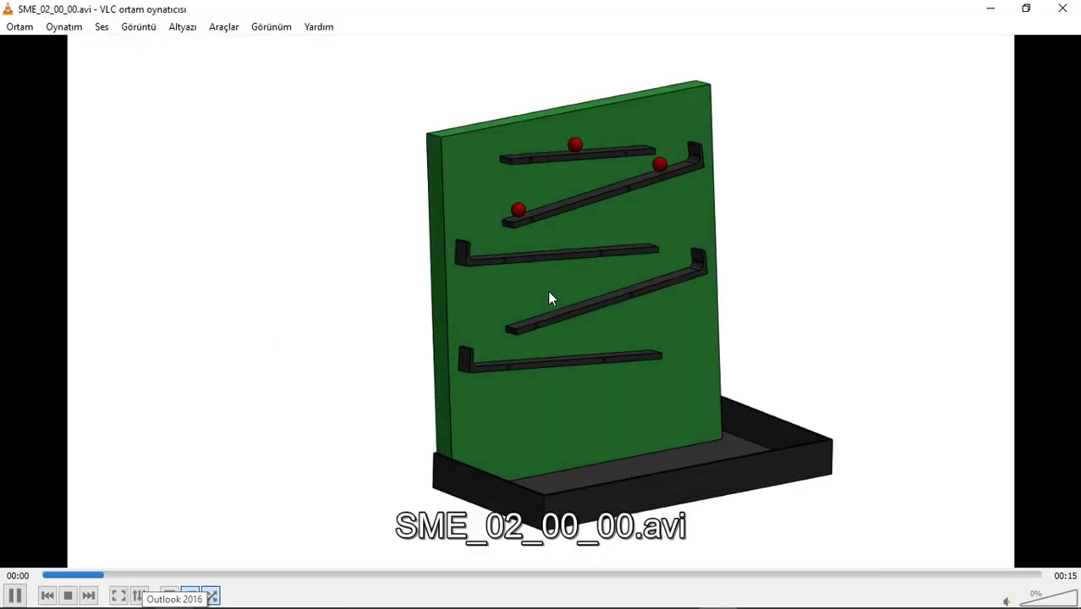